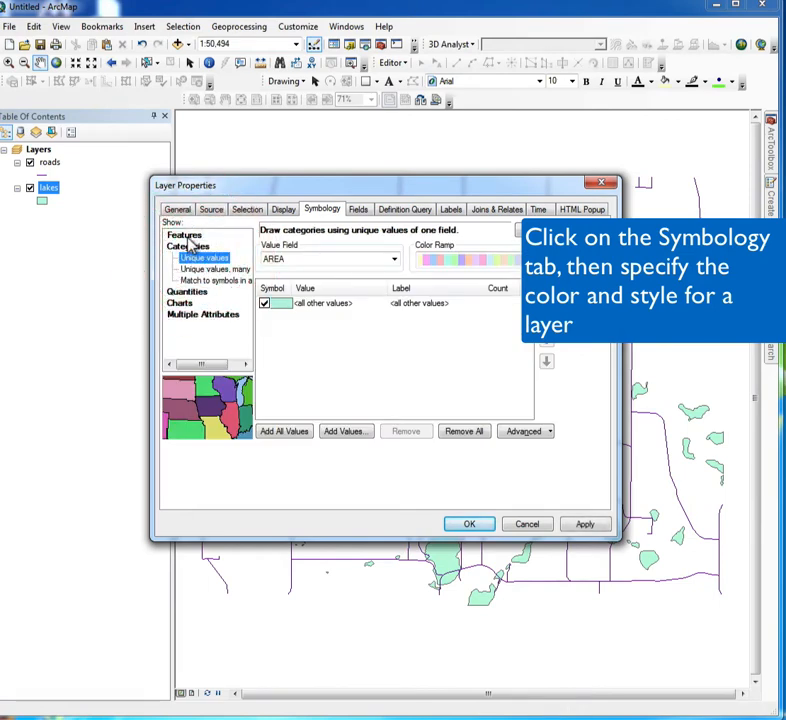
# Draw all features of the lakes layer with the single predefined Lake symbol and apply it to the map.
pyautogui.click(186, 236)
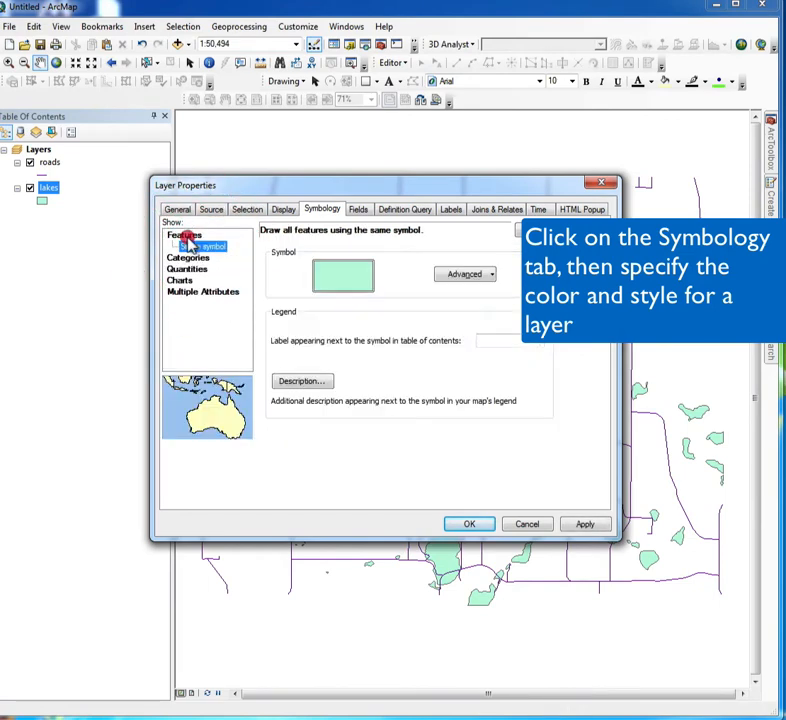
pyautogui.click(340, 287)
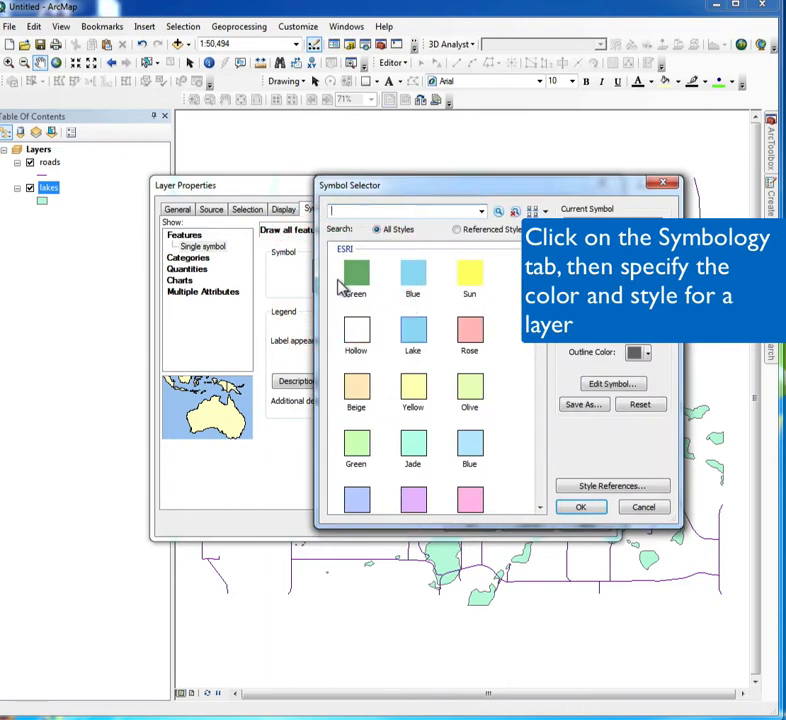
pyautogui.click(414, 335)
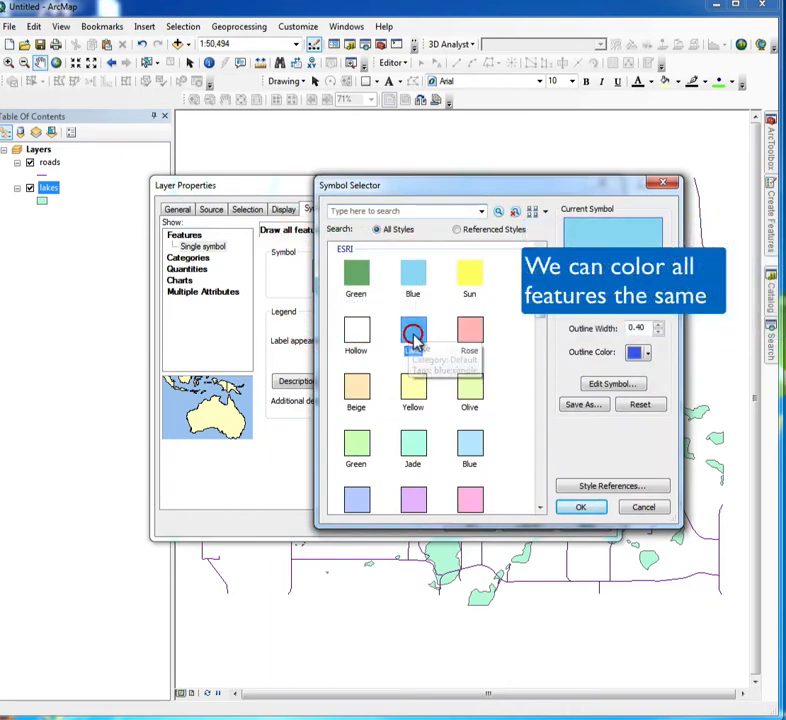
pyautogui.click(583, 508)
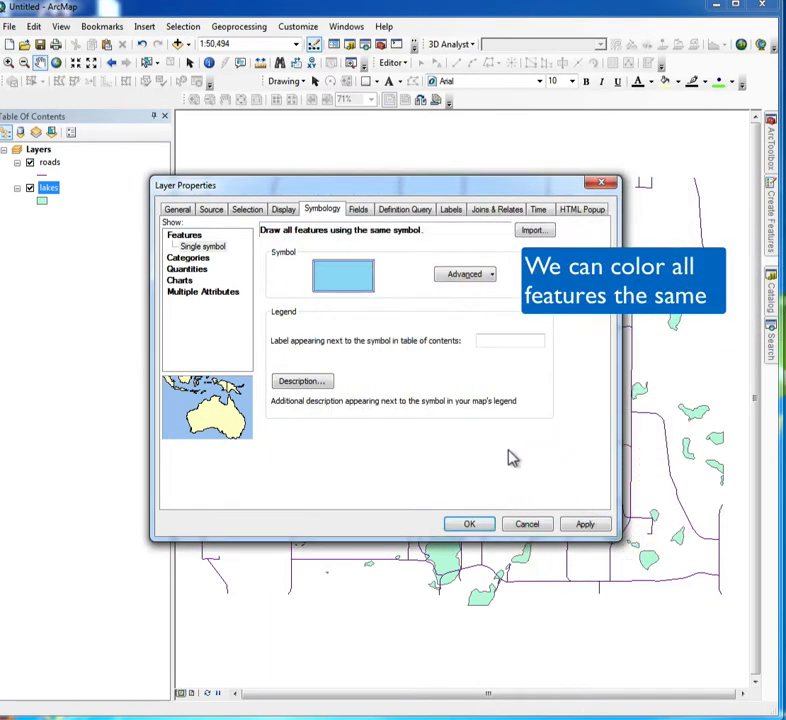
pyautogui.click(582, 527)
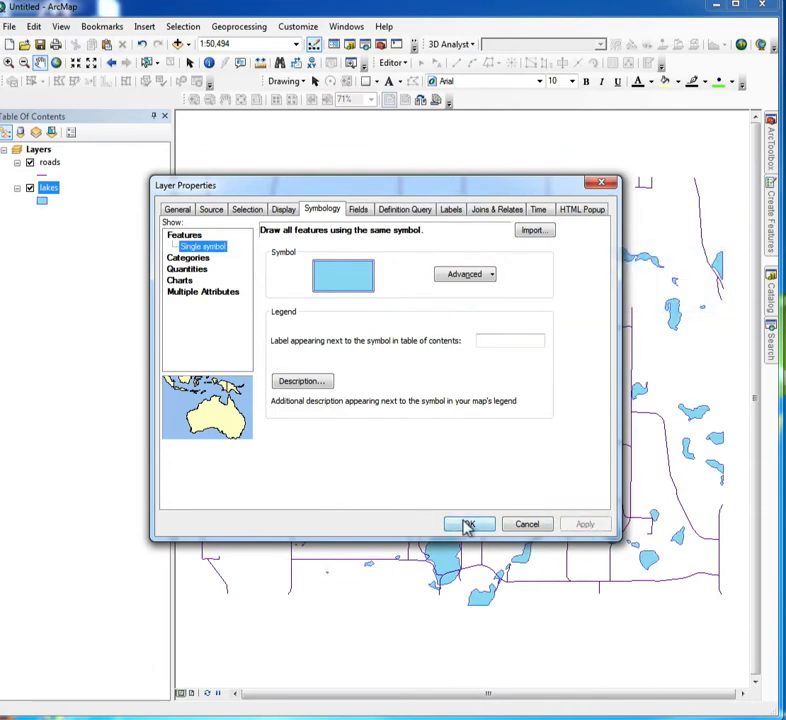
# Switch the lakes symbology to unique values based on the SIZE_CLS field and add all of its values.
pyautogui.click(196, 259)
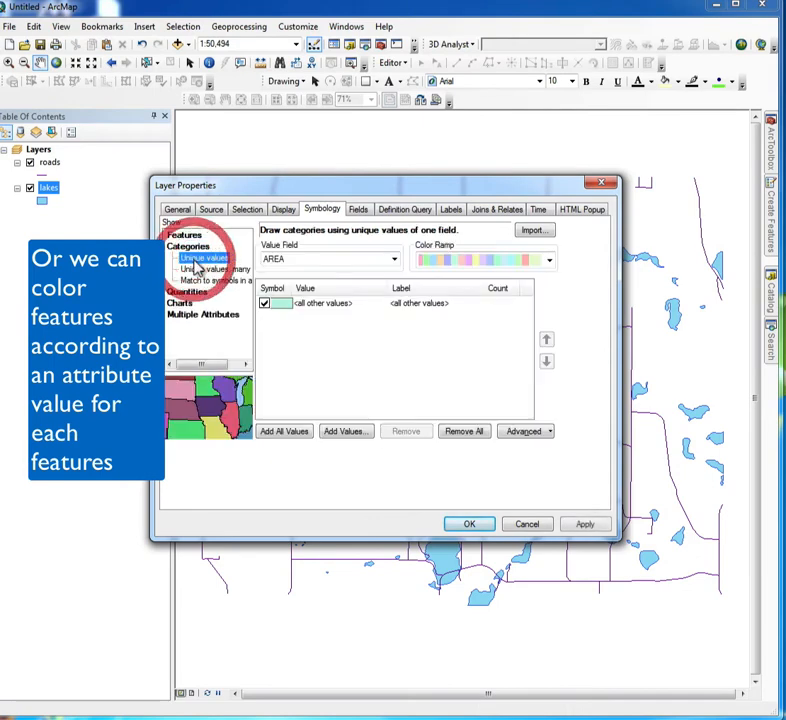
pyautogui.click(394, 260)
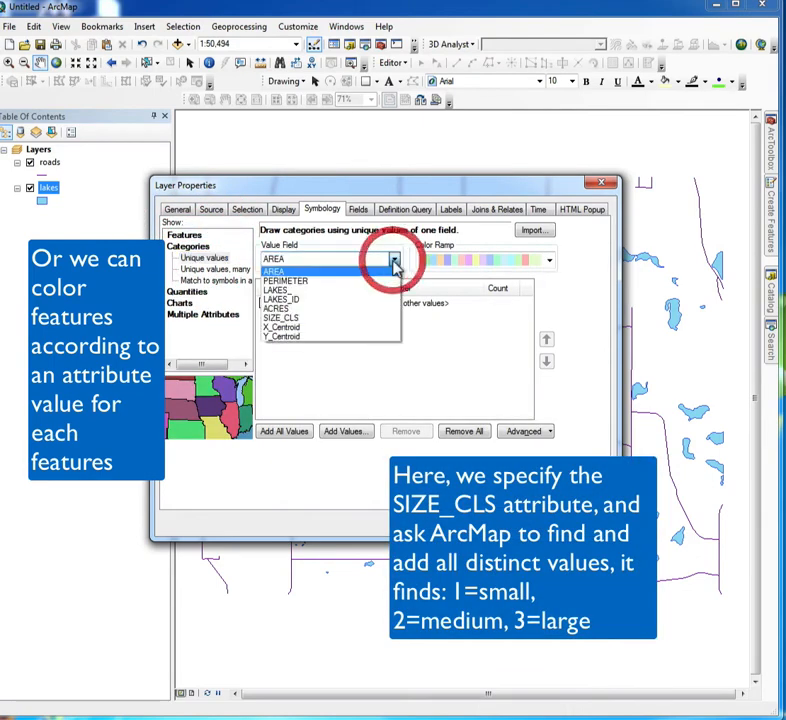
pyautogui.click(289, 318)
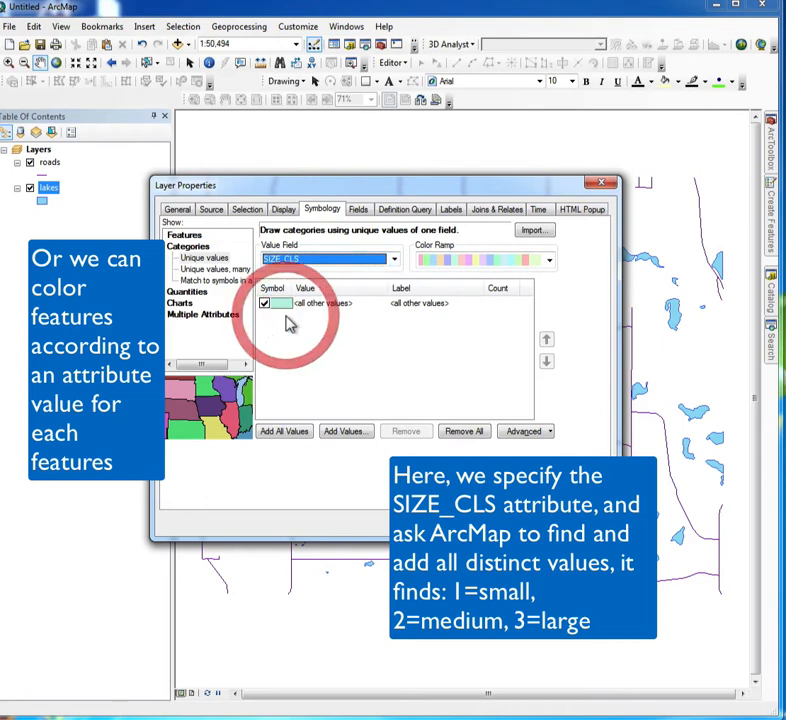
pyautogui.click(285, 432)
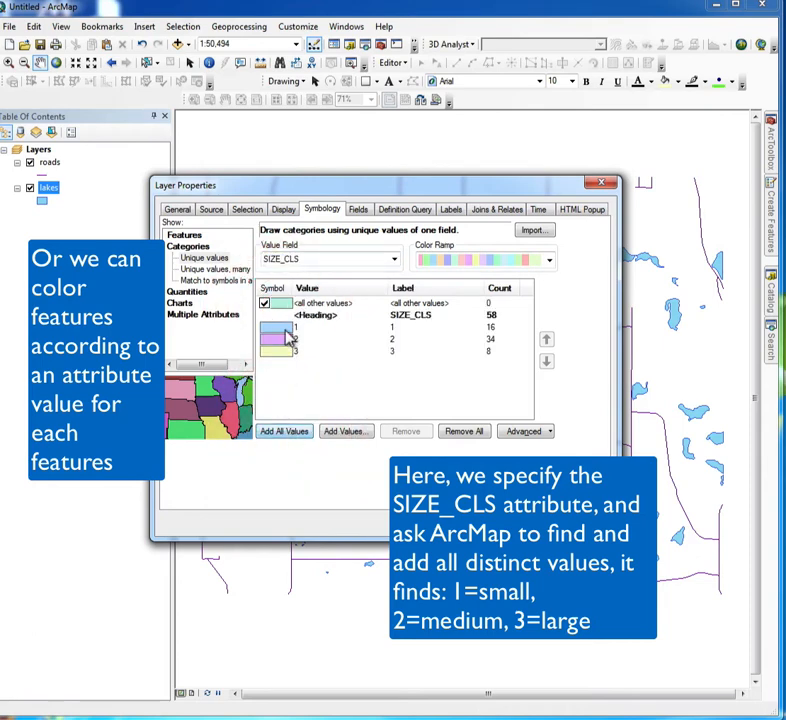
# Set the fill color of lake size class 1 to light blue.
pyautogui.click(280, 330)
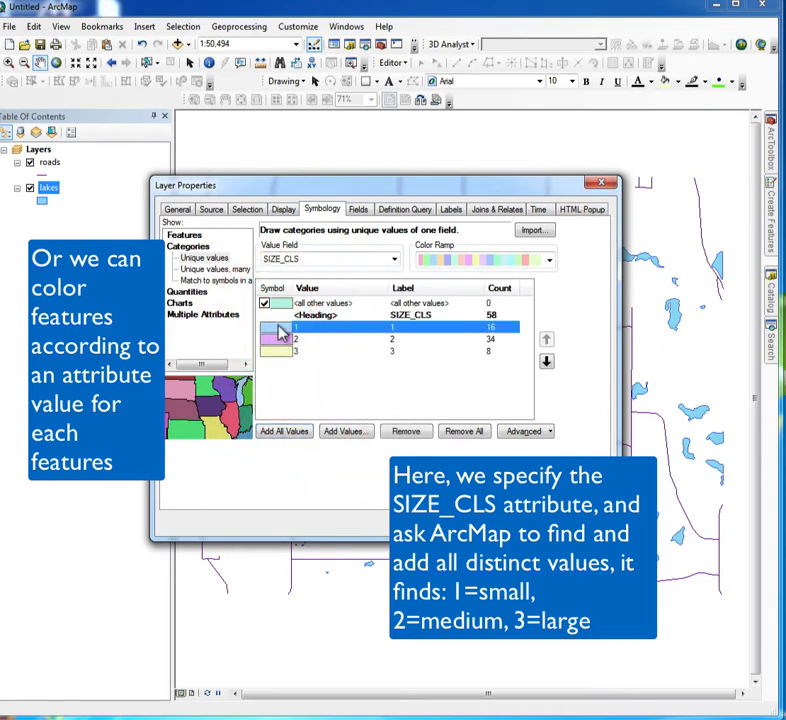
pyautogui.doubleClick(280, 330)
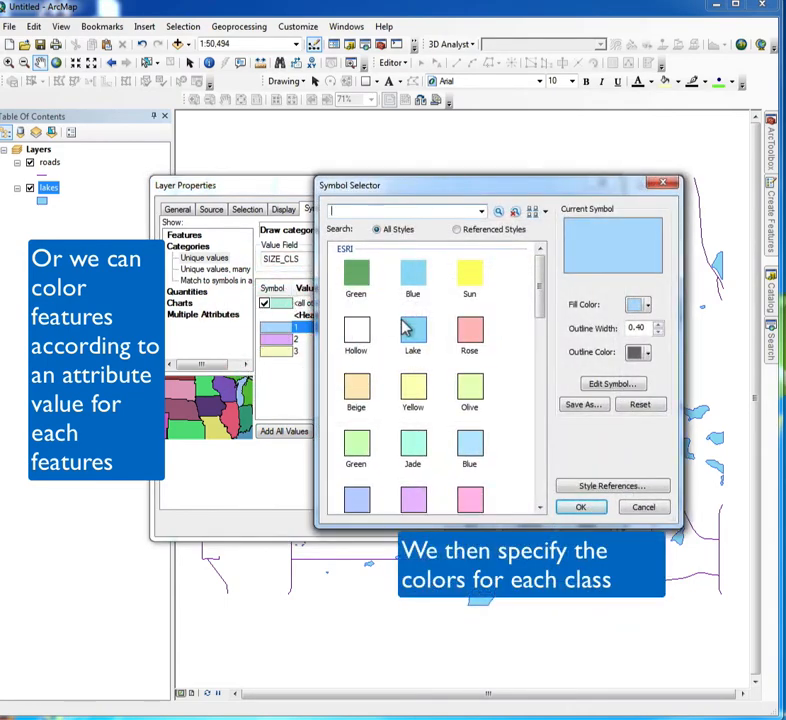
pyautogui.click(647, 308)
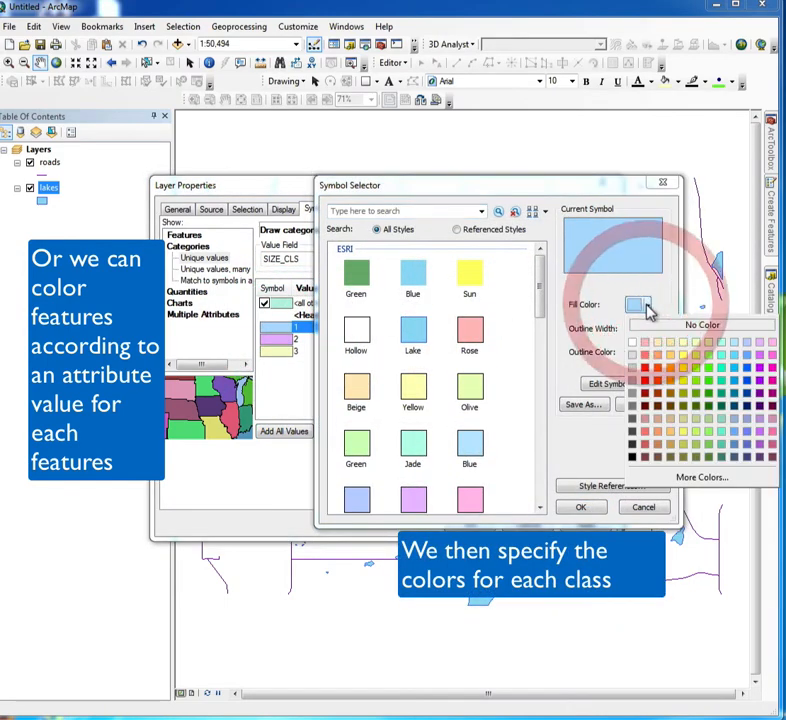
pyautogui.click(736, 344)
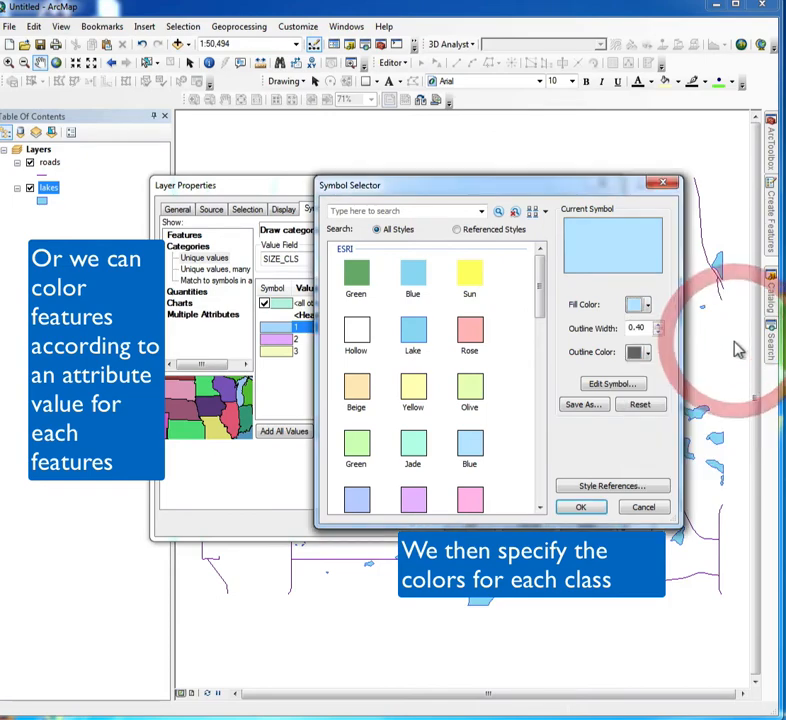
pyautogui.click(585, 509)
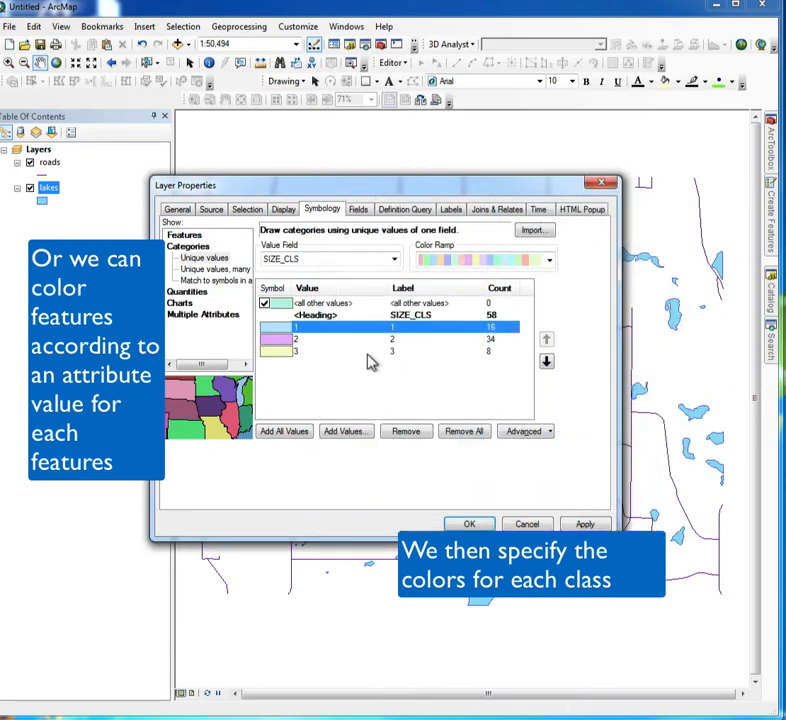
# Set the fill color of lake size class 2 to a medium blue.
pyautogui.doubleClick(284, 340)
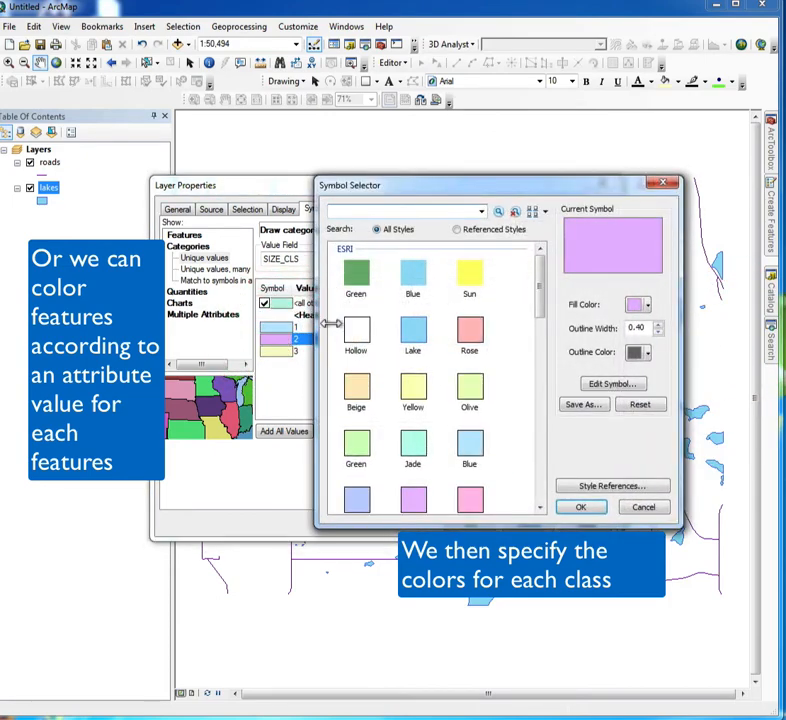
pyautogui.click(646, 308)
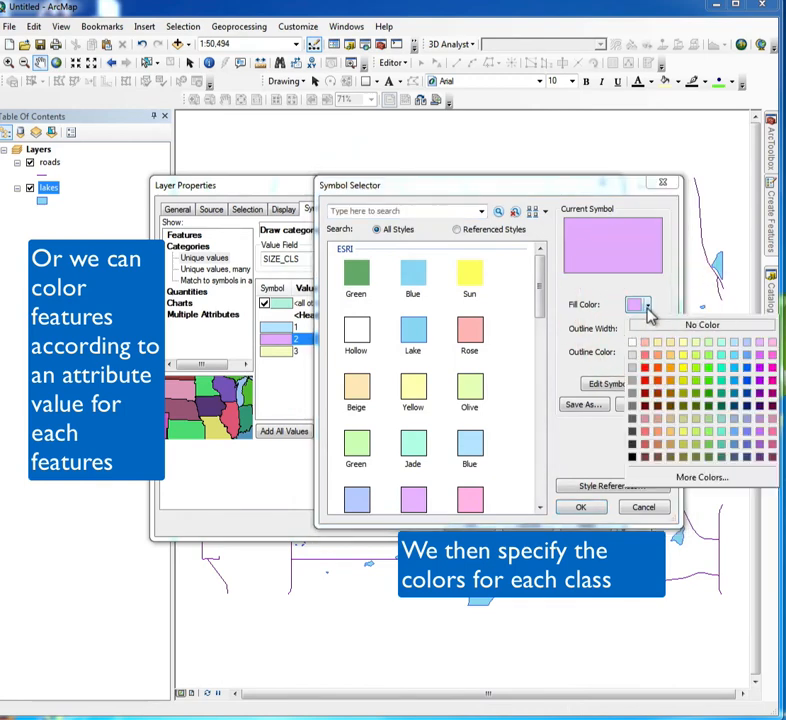
pyautogui.click(737, 376)
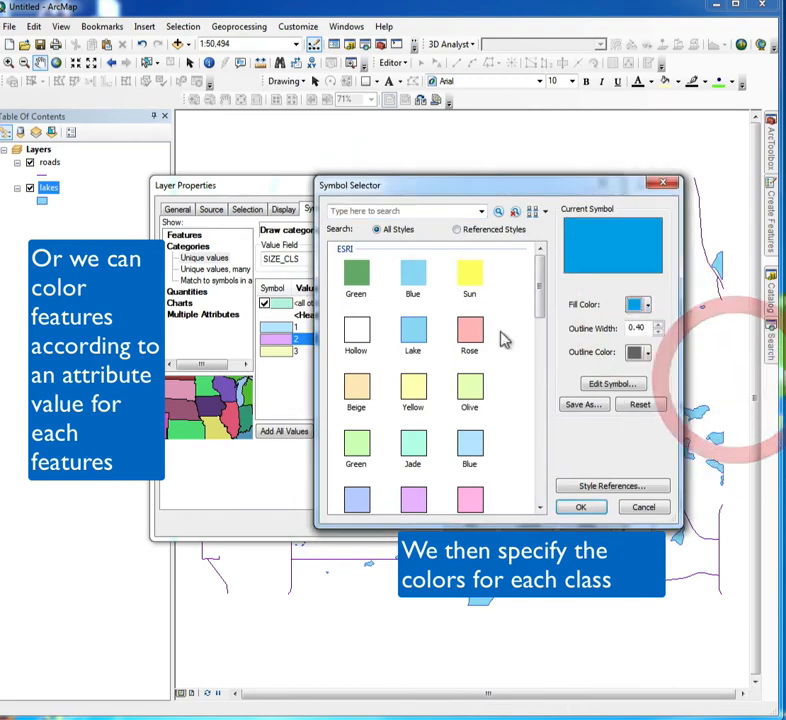
pyautogui.click(581, 507)
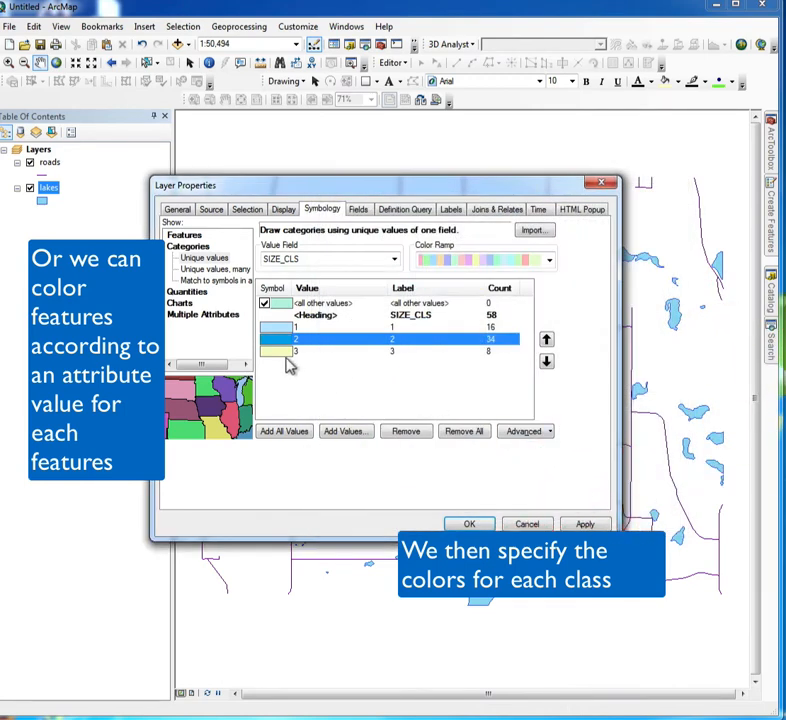
# Give lake size class 3 a dark blue fill with a red outline, and apply the class colors to the map.
pyautogui.doubleClick(276, 354)
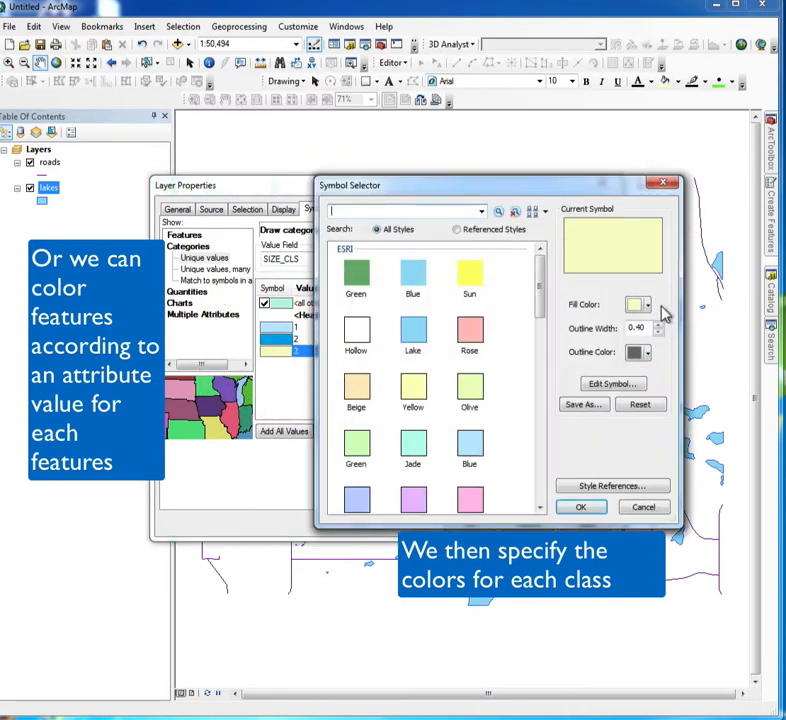
pyautogui.click(649, 310)
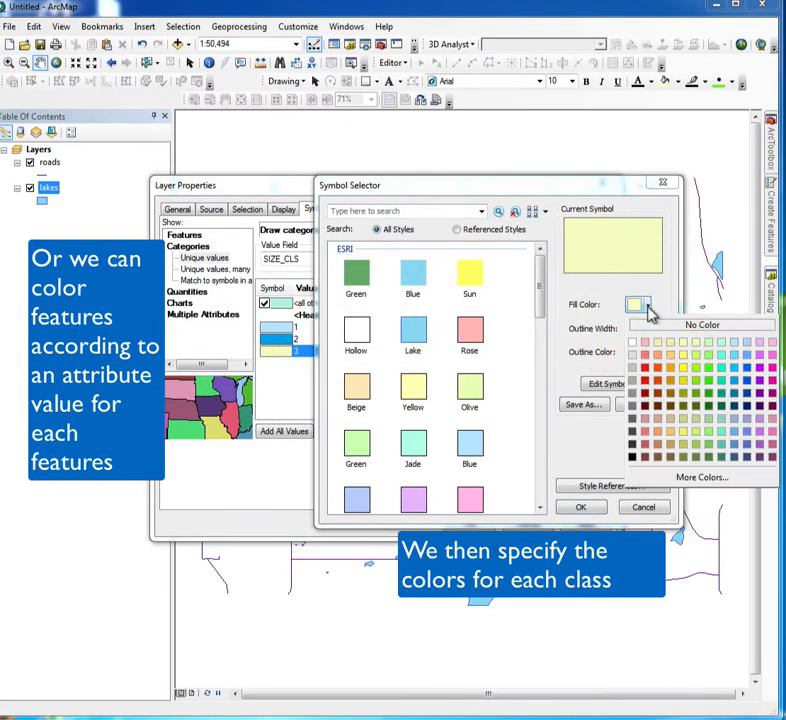
pyautogui.click(746, 398)
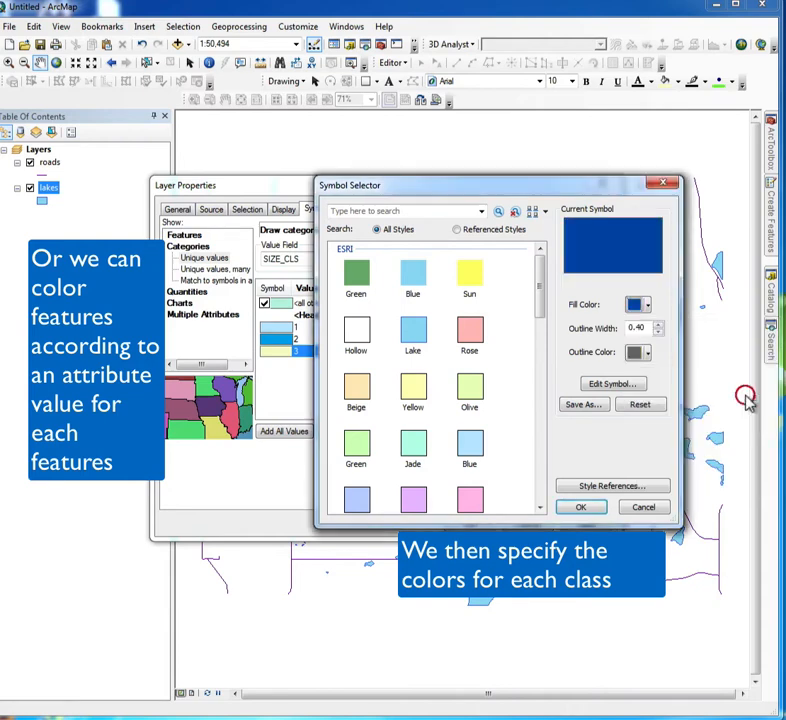
pyautogui.click(645, 355)
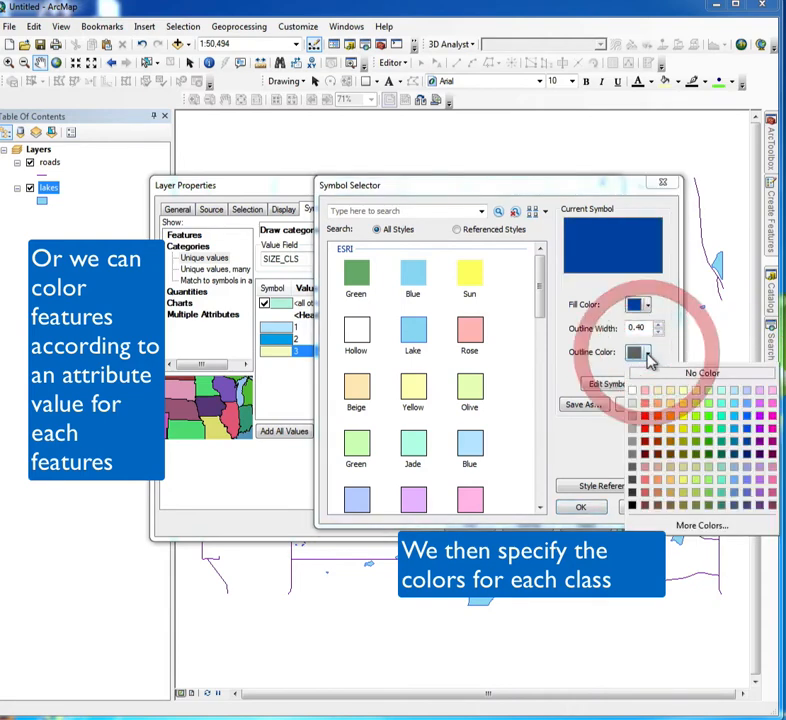
pyautogui.click(648, 437)
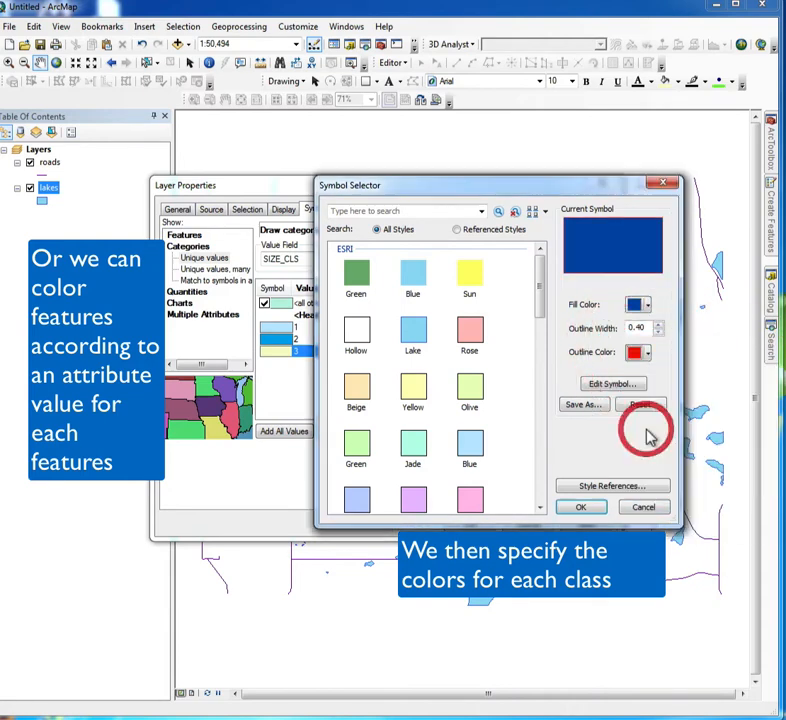
pyautogui.click(589, 506)
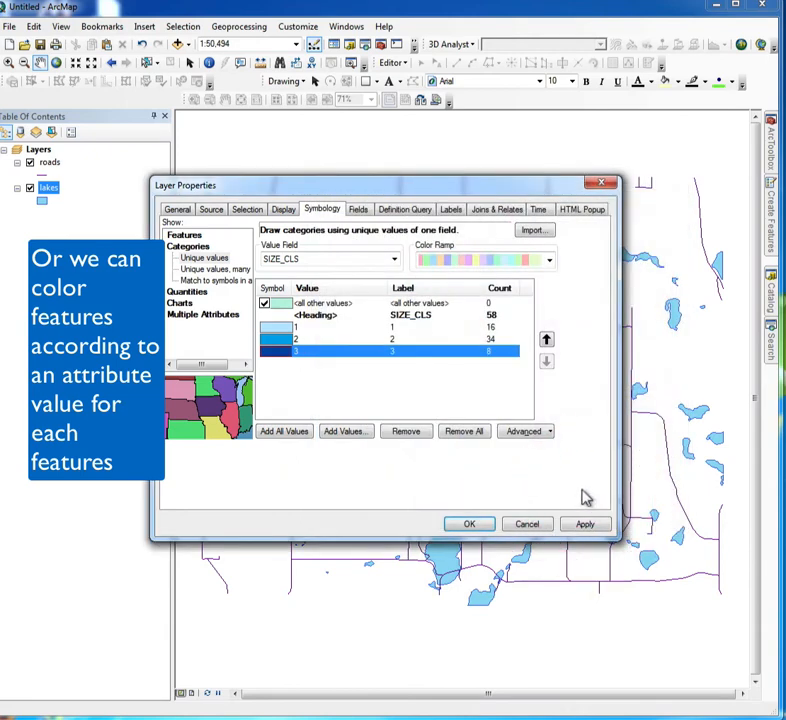
pyautogui.click(585, 525)
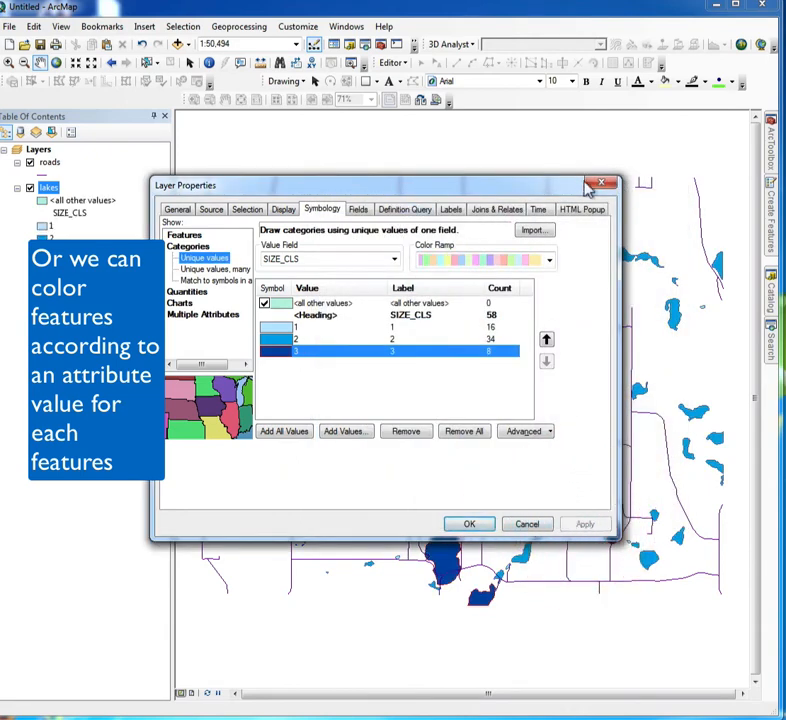
pyautogui.moveTo(590, 190); pyautogui.dragTo(784, 210)
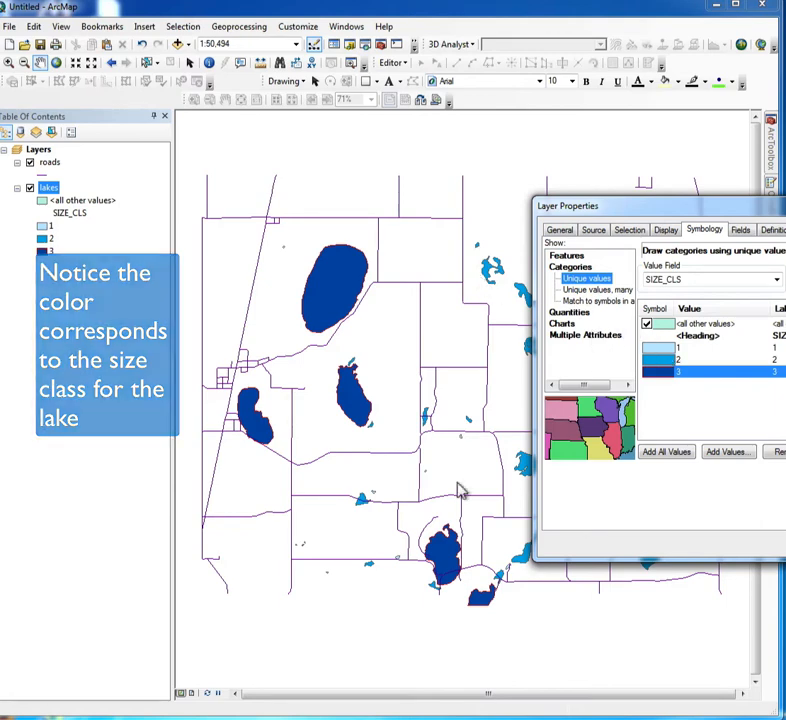
# Return the lakes layer to a single symbol using the predefined Lake style, and apply it.
pyautogui.moveTo(672, 210); pyautogui.dragTo(330, 181)
pyautogui.click(222, 239)
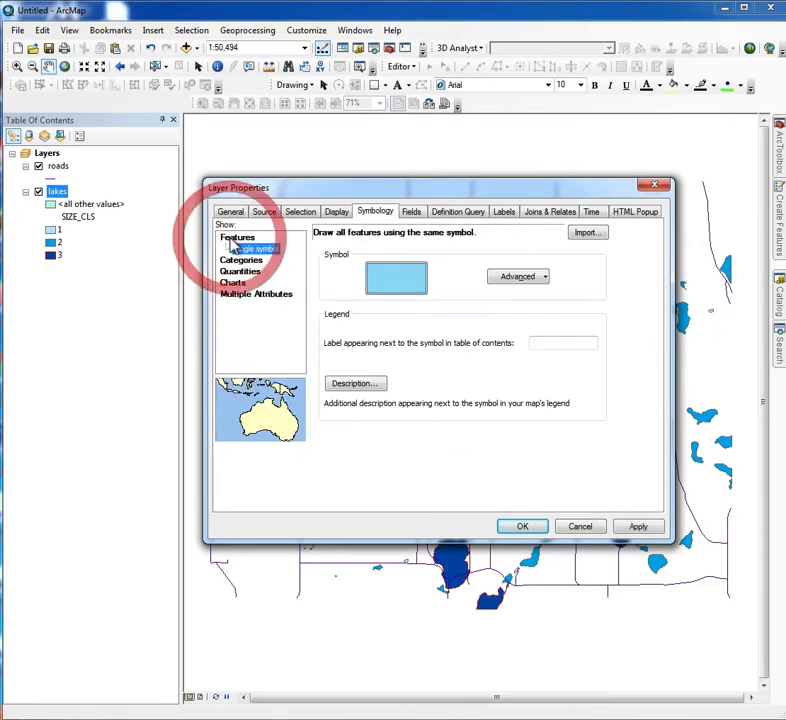
pyautogui.click(385, 287)
pyautogui.click(424, 340)
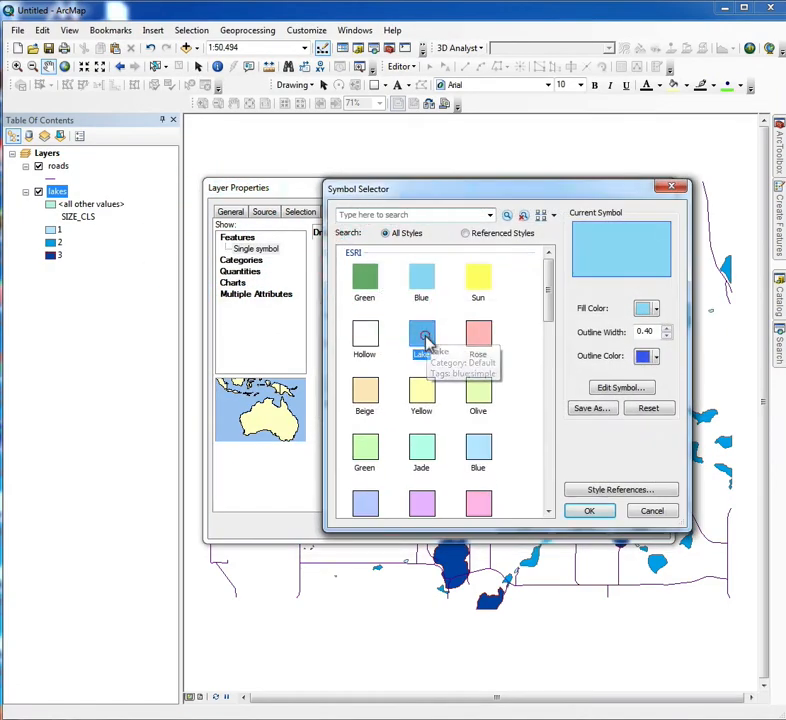
pyautogui.click(589, 511)
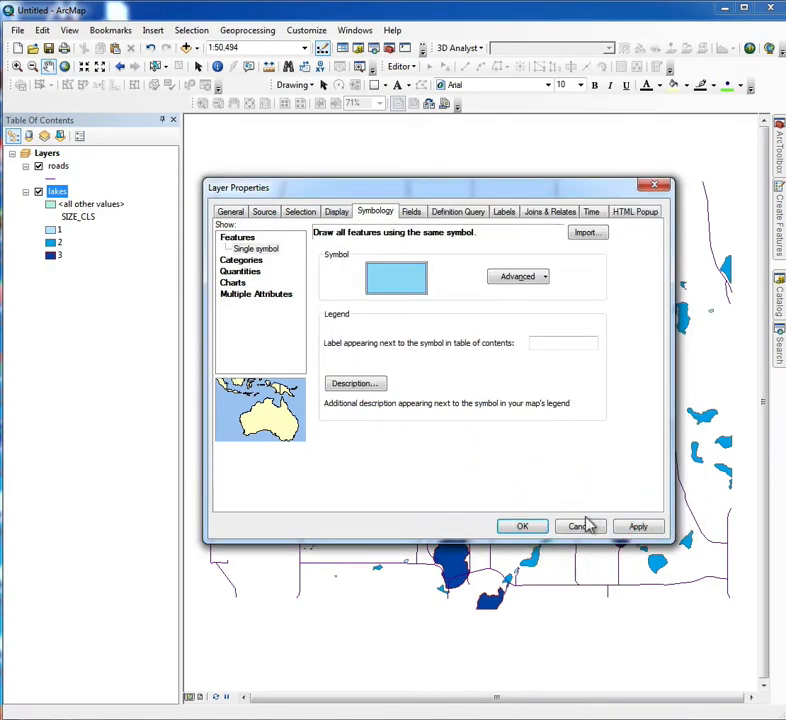
pyautogui.click(648, 530)
pyautogui.click(524, 527)
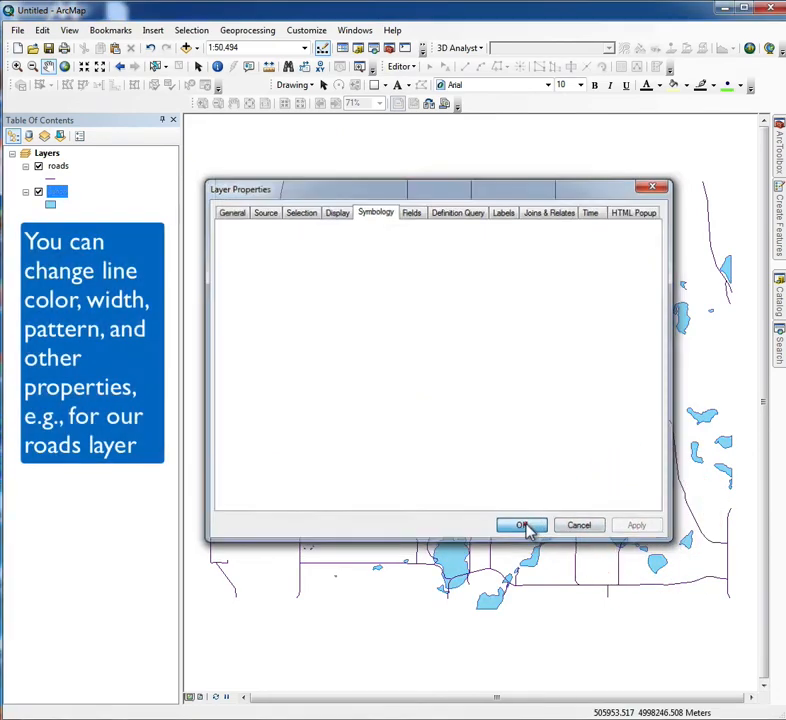
# Change the roads layer's line symbol to the predefined Expressway style.
pyautogui.click(53, 181)
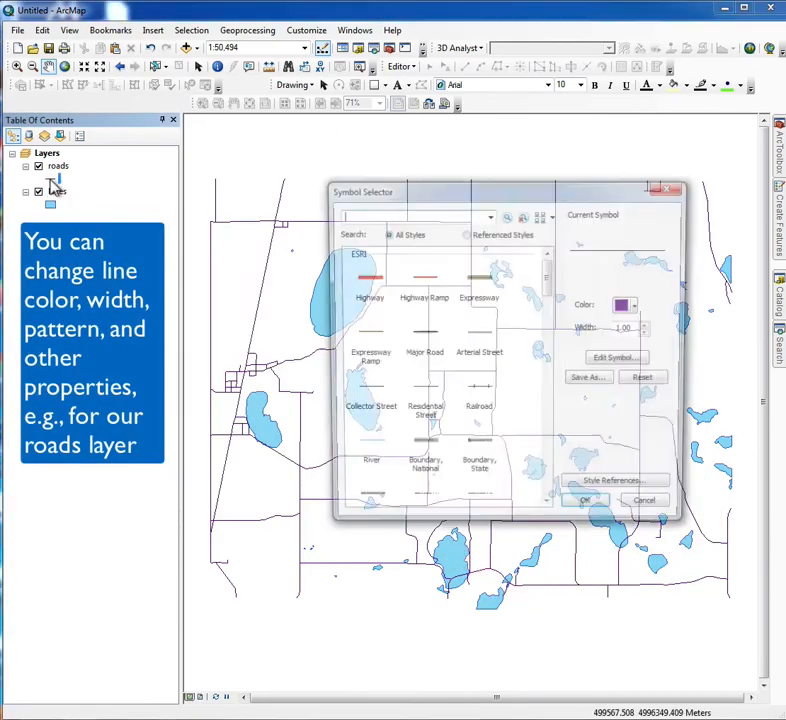
pyautogui.click(477, 284)
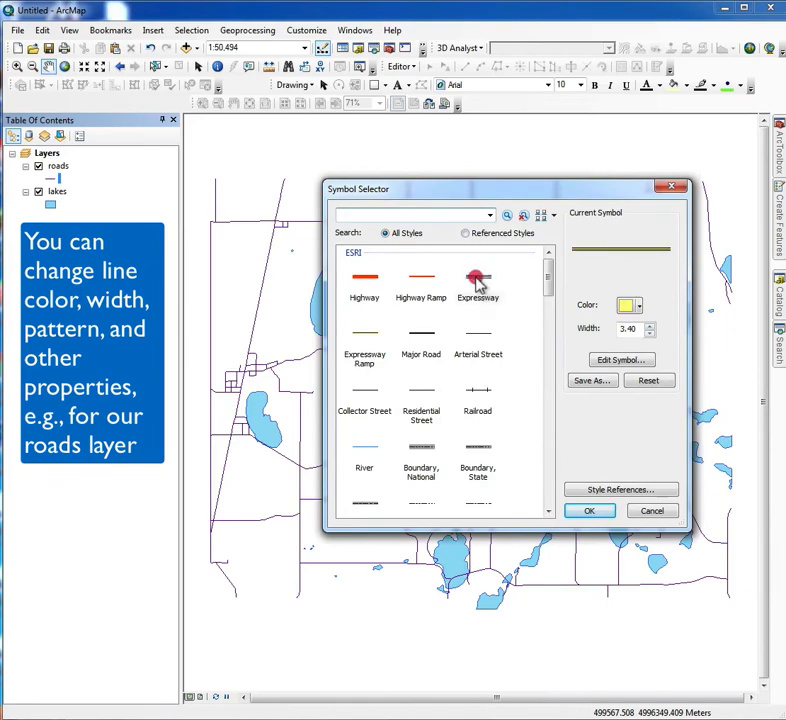
pyautogui.click(592, 510)
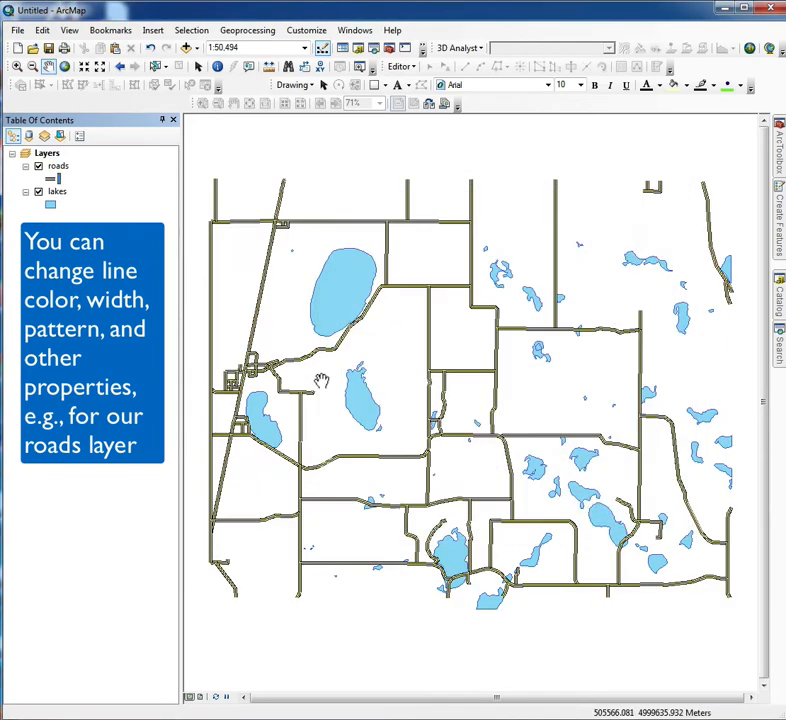
# Change the roads layer's line symbol to the predefined Double, Plain style.
pyautogui.click(53, 179)
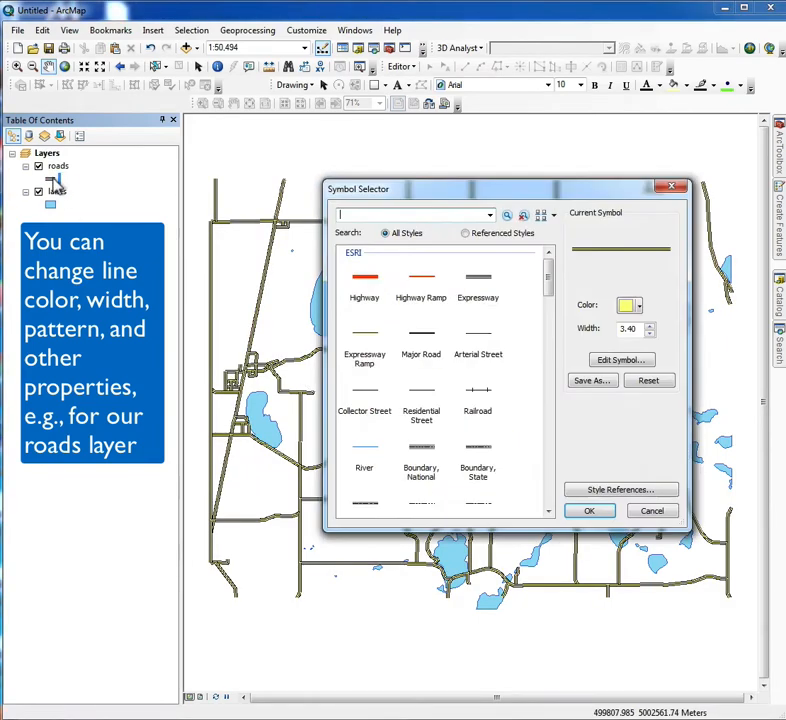
pyautogui.moveTo(546, 270); pyautogui.dragTo(567, 432)
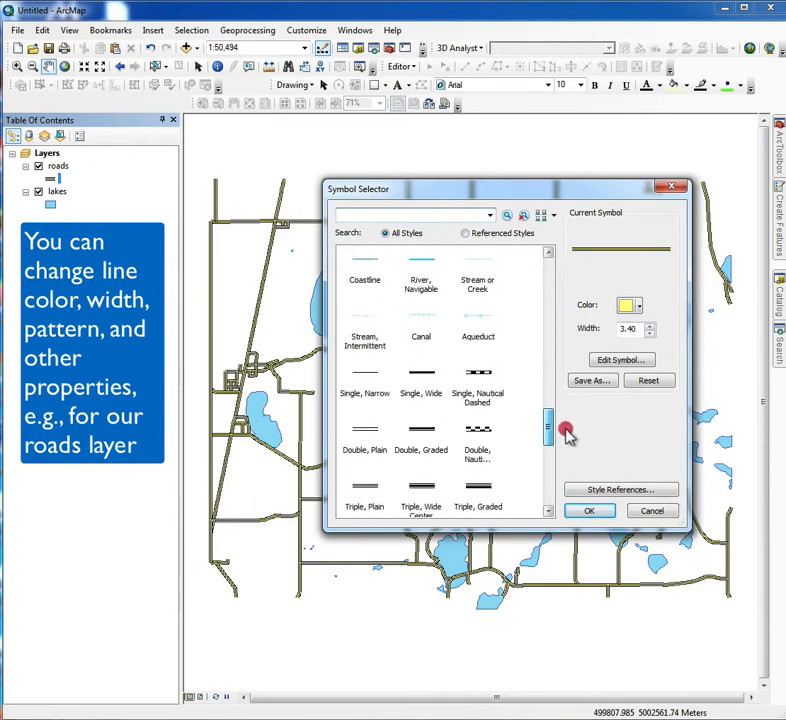
pyautogui.click(366, 446)
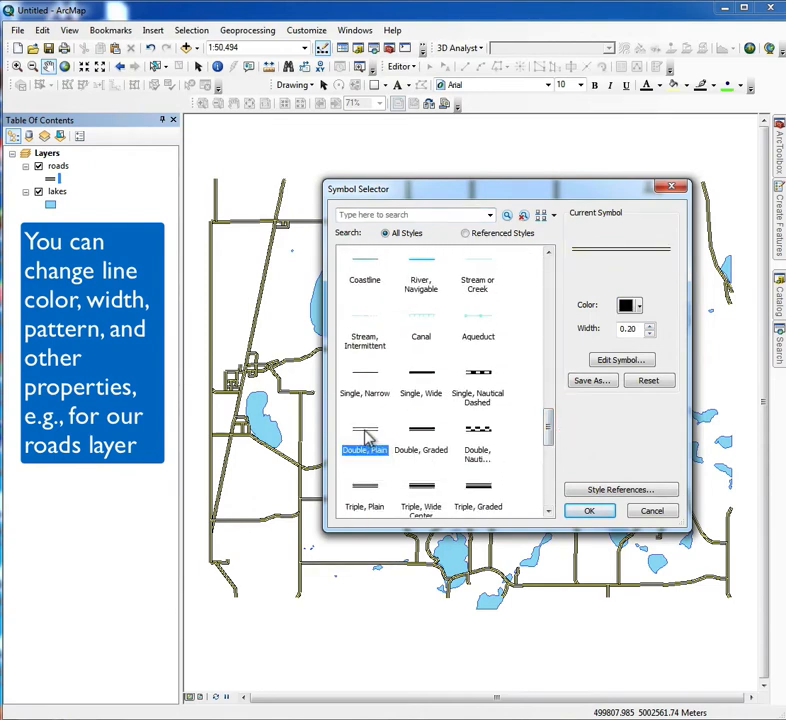
pyautogui.click(591, 512)
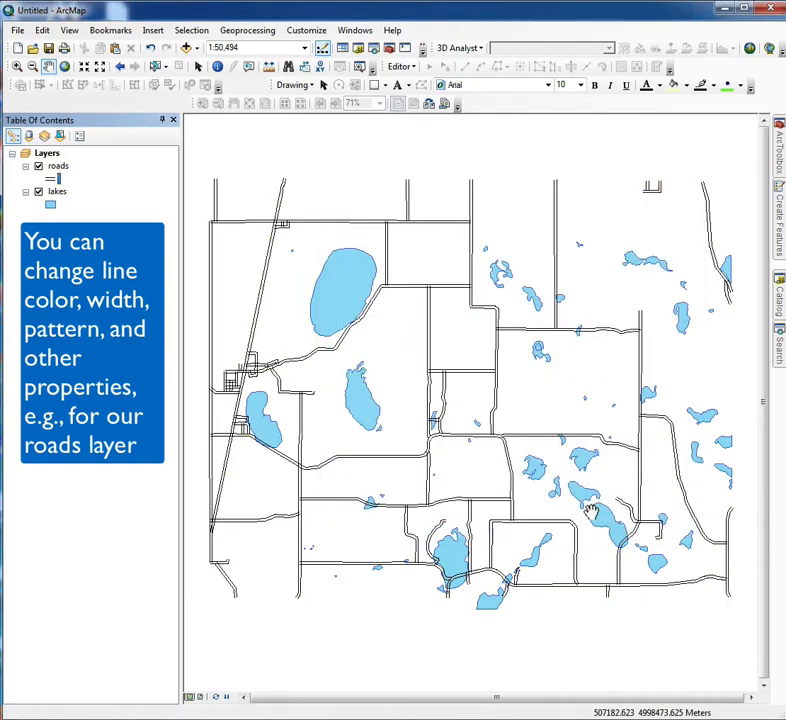
# Choose the predefined Major Road style for the roads layer and set its line width to 5.
pyautogui.click(51, 183)
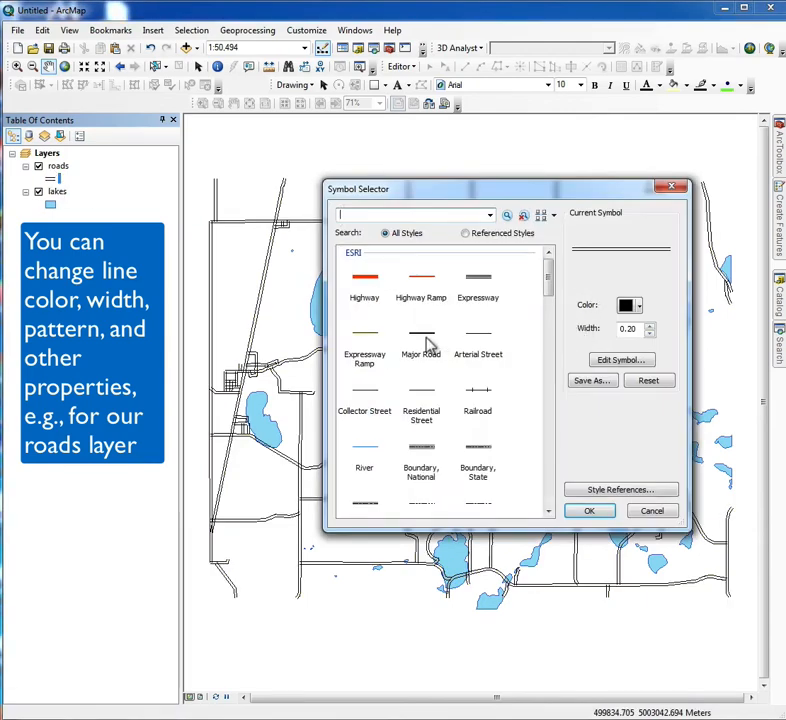
pyautogui.click(426, 342)
pyautogui.click(650, 327)
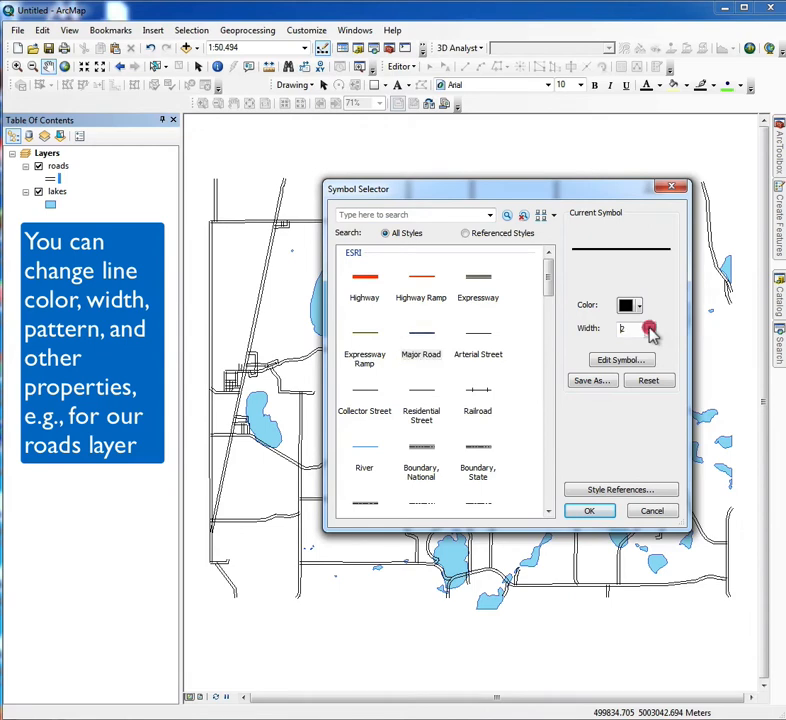
pyautogui.click(650, 327)
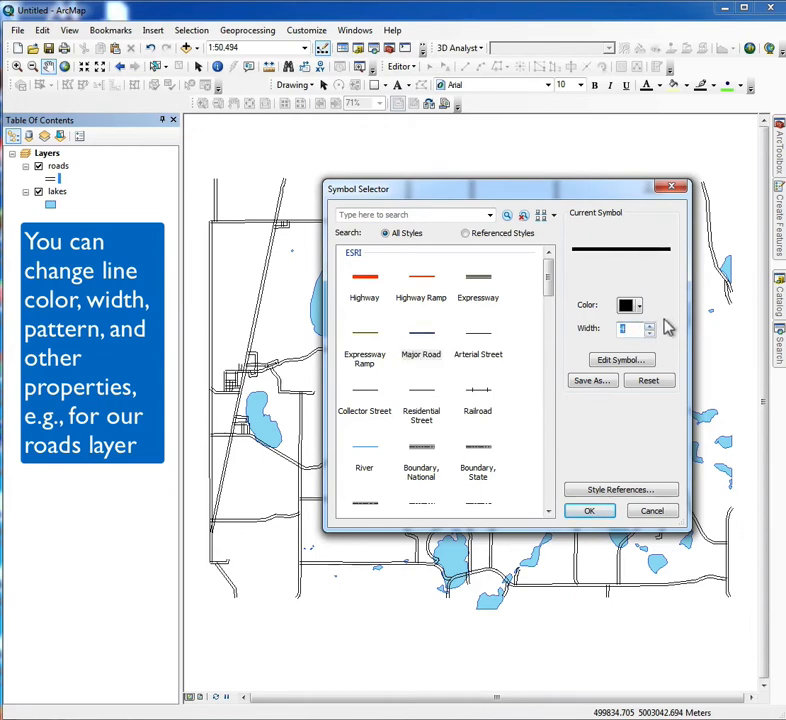
pyautogui.click(650, 328)
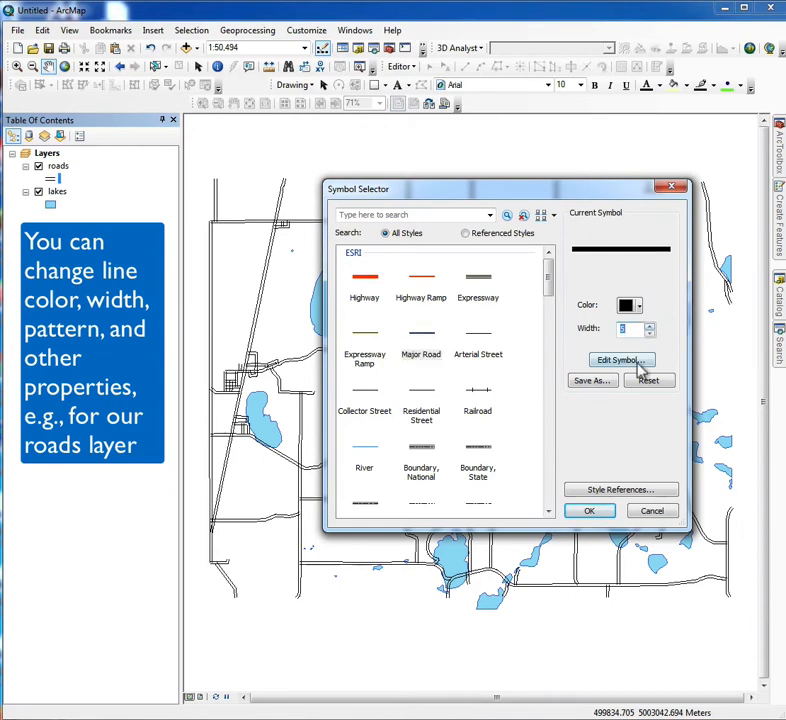
# Inspect the road symbol's detailed line properties, then reduce its width to 2 and apply it to the roads layer.
pyautogui.click(639, 365)
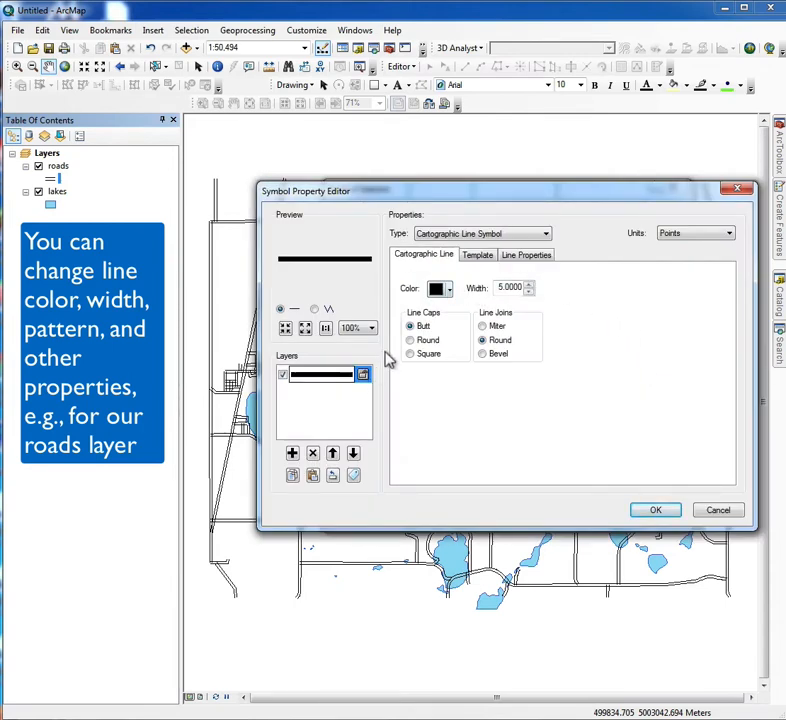
pyautogui.click(527, 257)
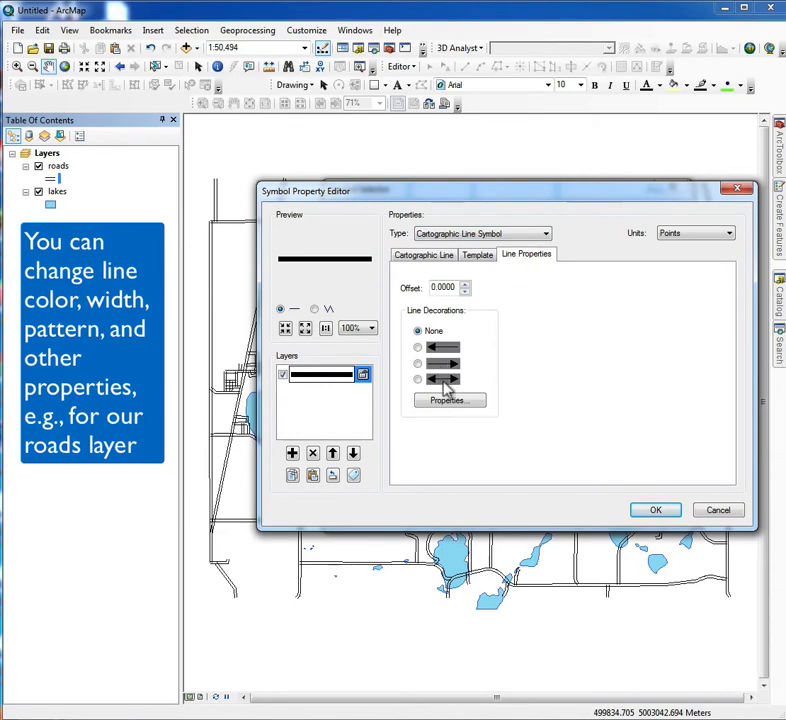
pyautogui.click(721, 513)
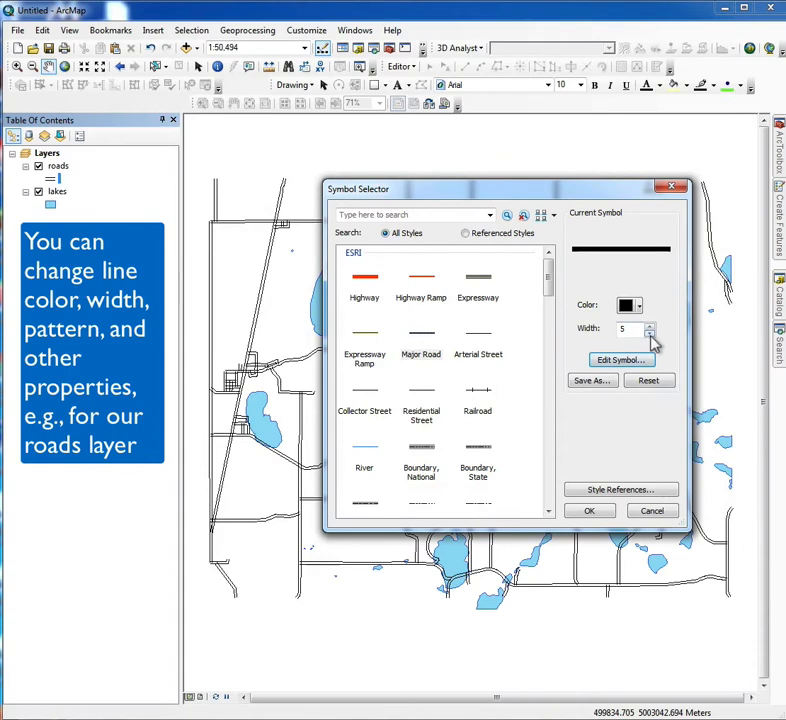
pyautogui.click(650, 334)
pyautogui.click(650, 334)
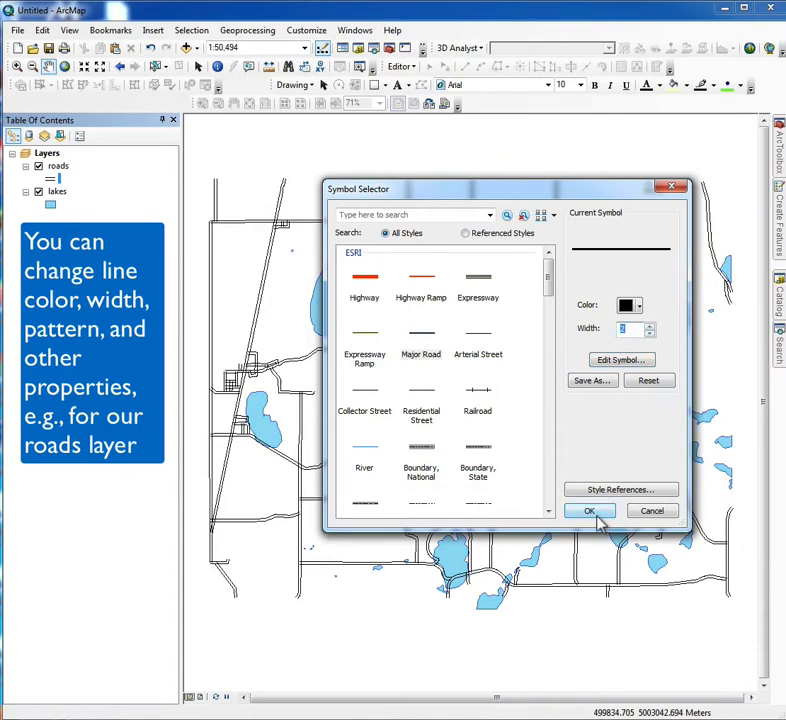
pyautogui.click(590, 512)
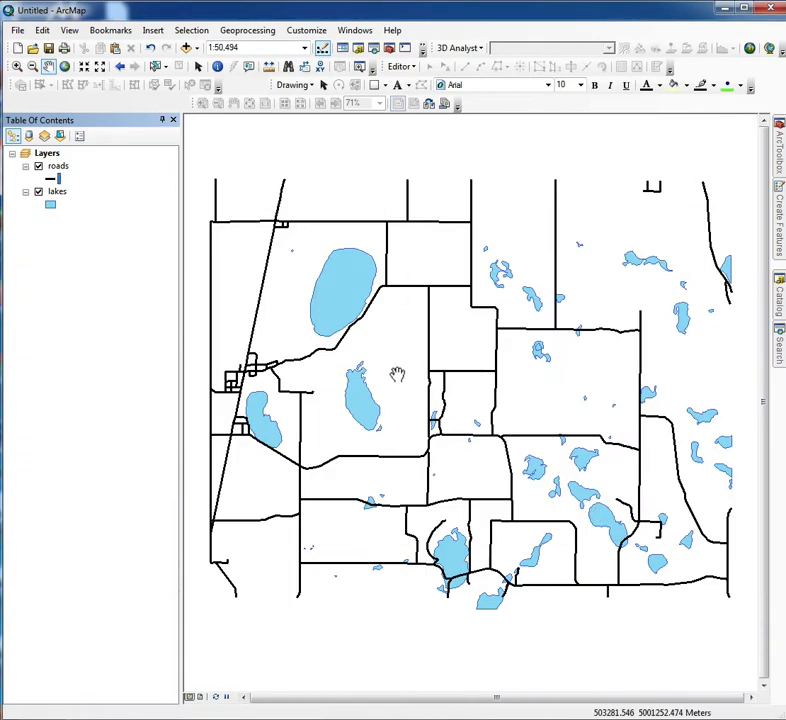
# Switch to Layout view and insert the title "My First Map" on the page.
pyautogui.click(201, 699)
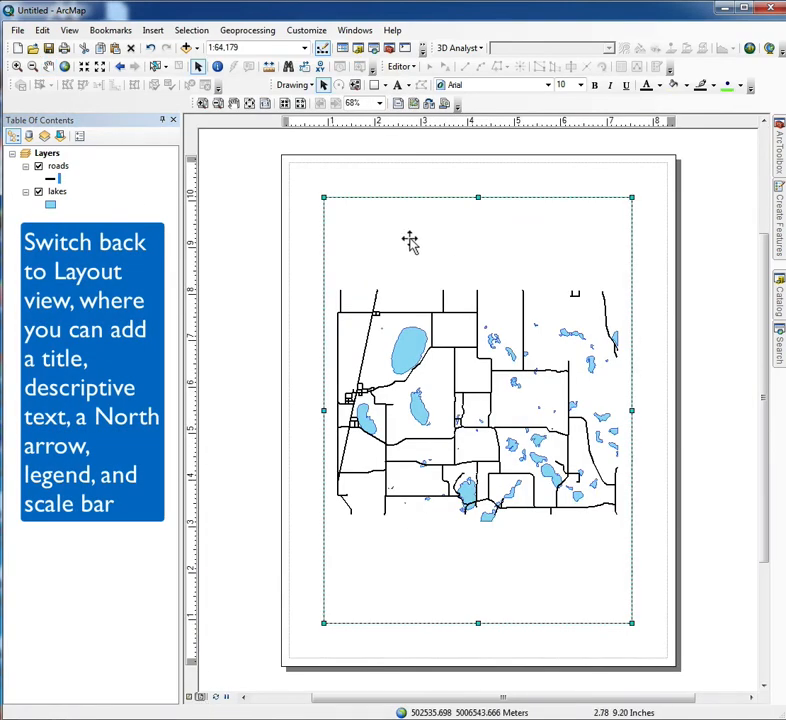
pyautogui.click(155, 31)
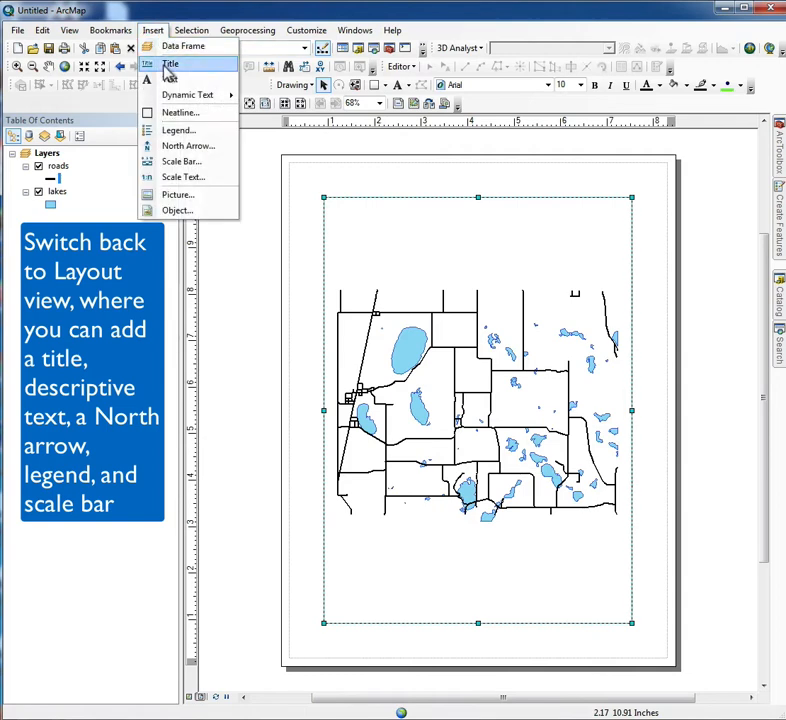
pyautogui.click(170, 64)
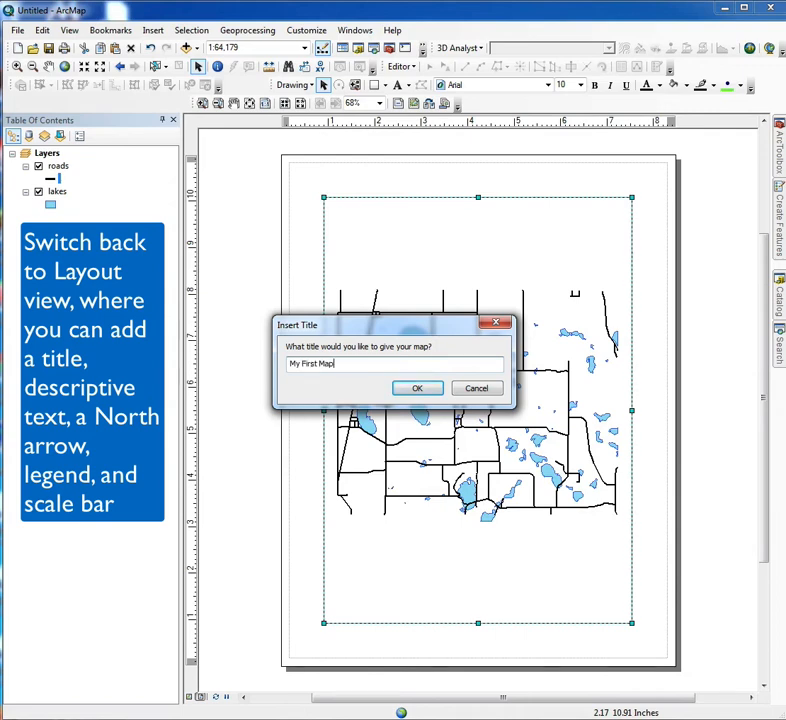
pyautogui.click(419, 389)
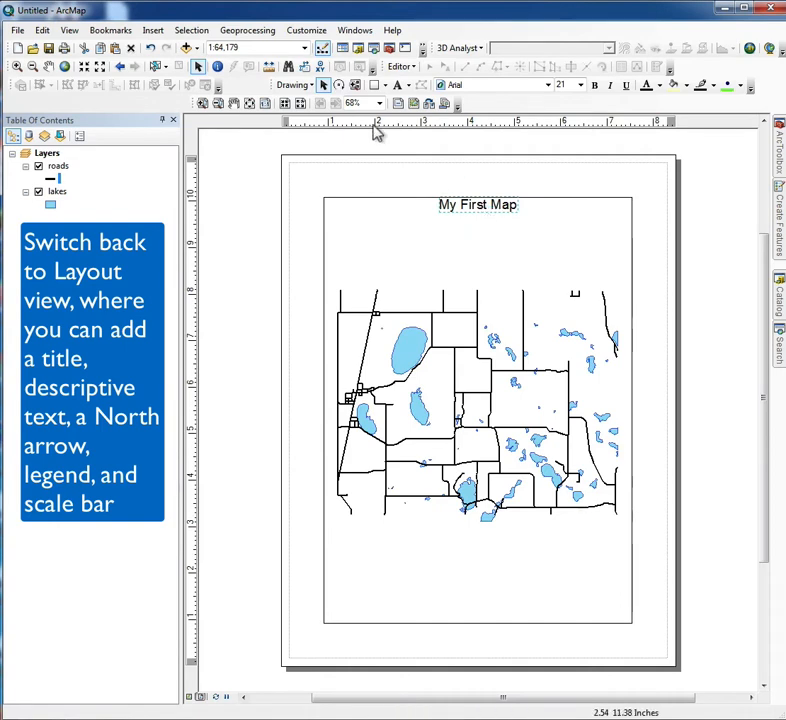
# Move the map title slightly lower inside the data frame and set its font size to 28.
pyautogui.moveTo(470, 217)
pyautogui.mouseDown()
pyautogui.moveTo(479, 228)
pyautogui.moveTo(470, 220)
pyautogui.mouseUp()
pyautogui.doubleClick(470, 219)
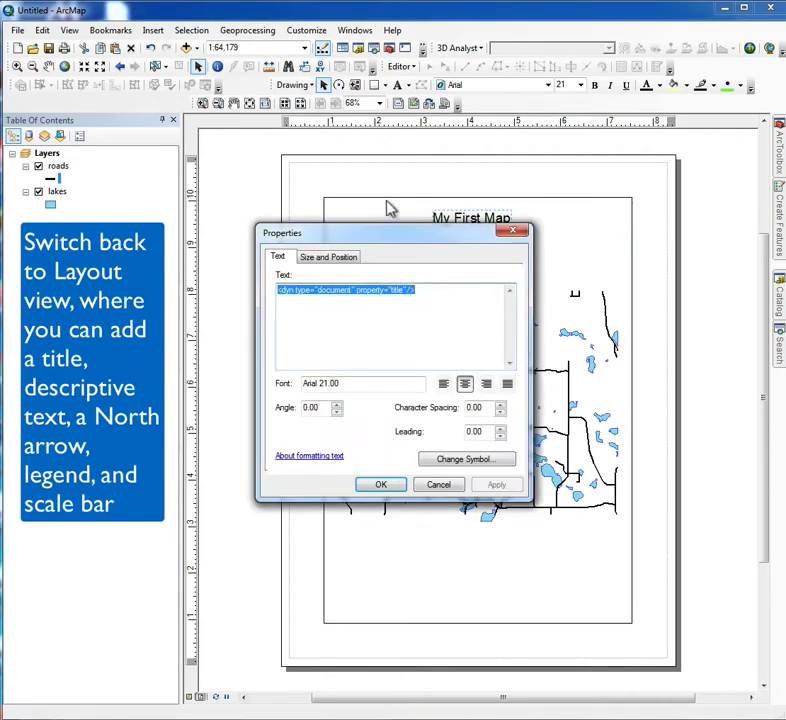
pyautogui.moveTo(329, 385); pyautogui.dragTo(317, 385)
pyautogui.click(489, 470)
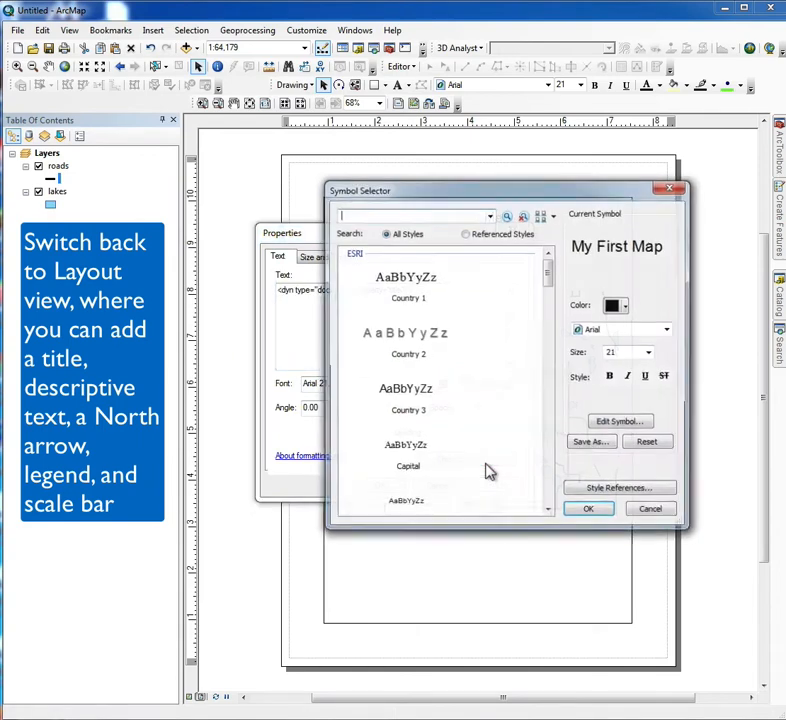
pyautogui.click(650, 352)
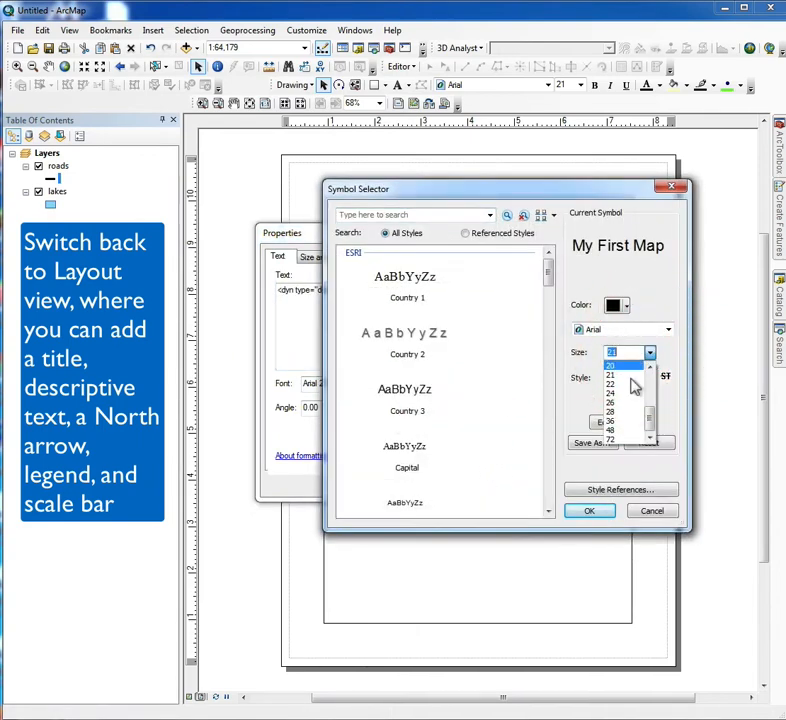
pyautogui.click(617, 421)
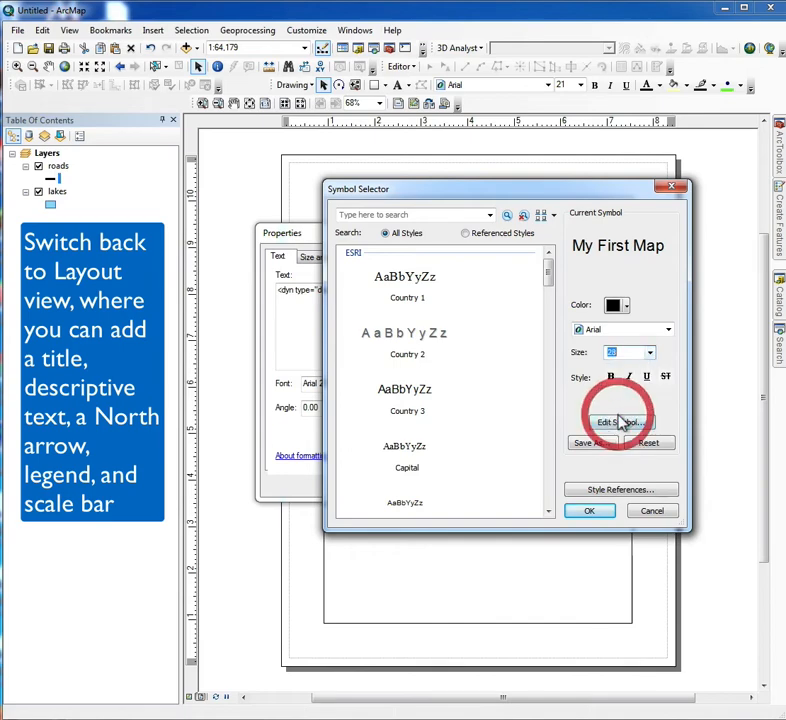
pyautogui.moveTo(505, 192); pyautogui.dragTo(496, 274)
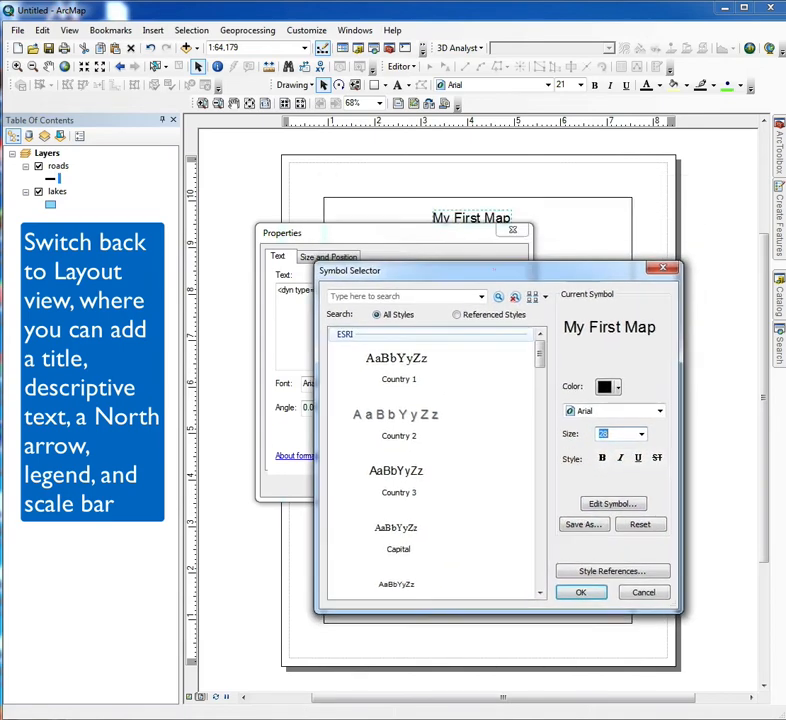
pyautogui.click(584, 593)
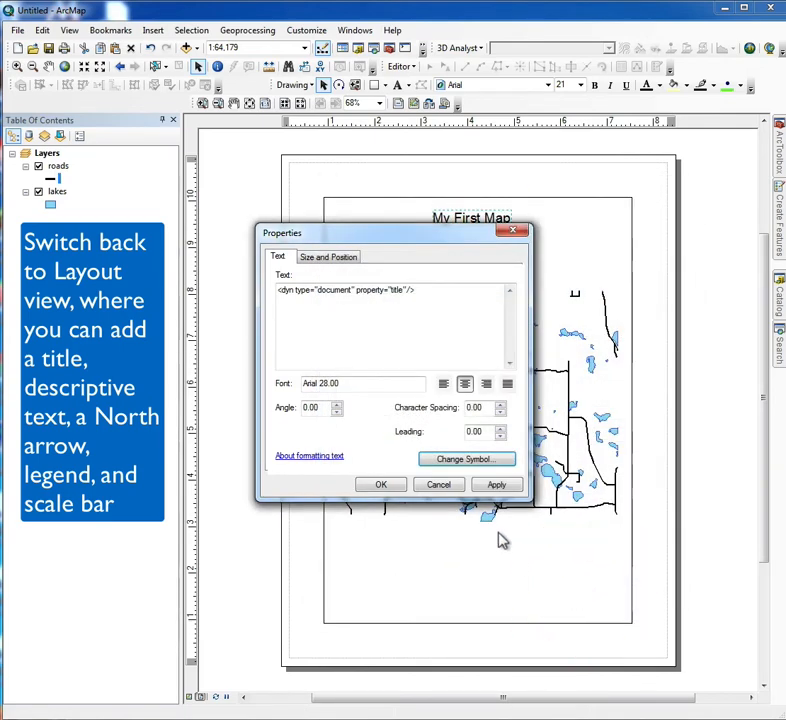
pyautogui.click(497, 486)
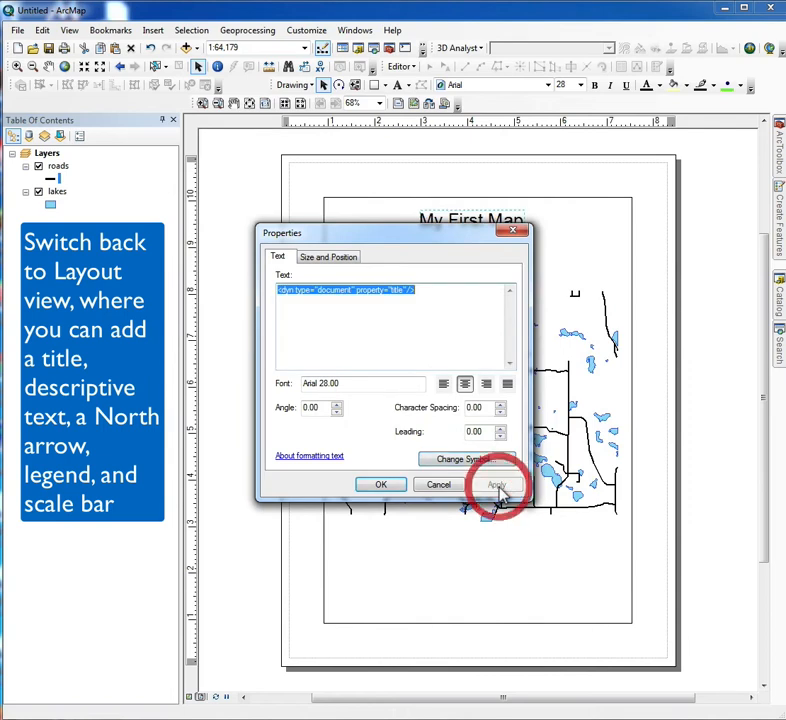
pyautogui.click(380, 484)
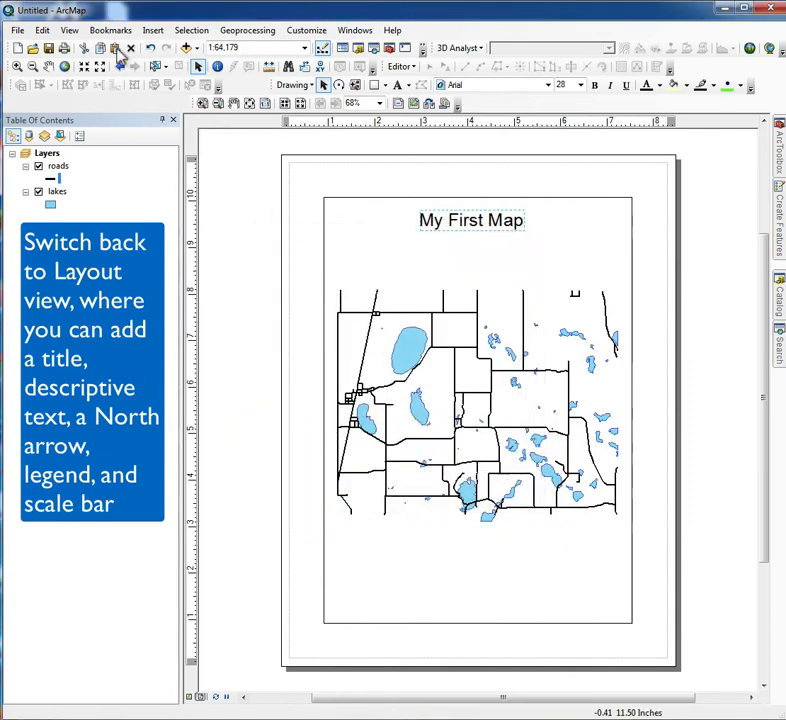
# Insert a text element reading "You Can Add Addtional Text" on the layout.
pyautogui.click(152, 31)
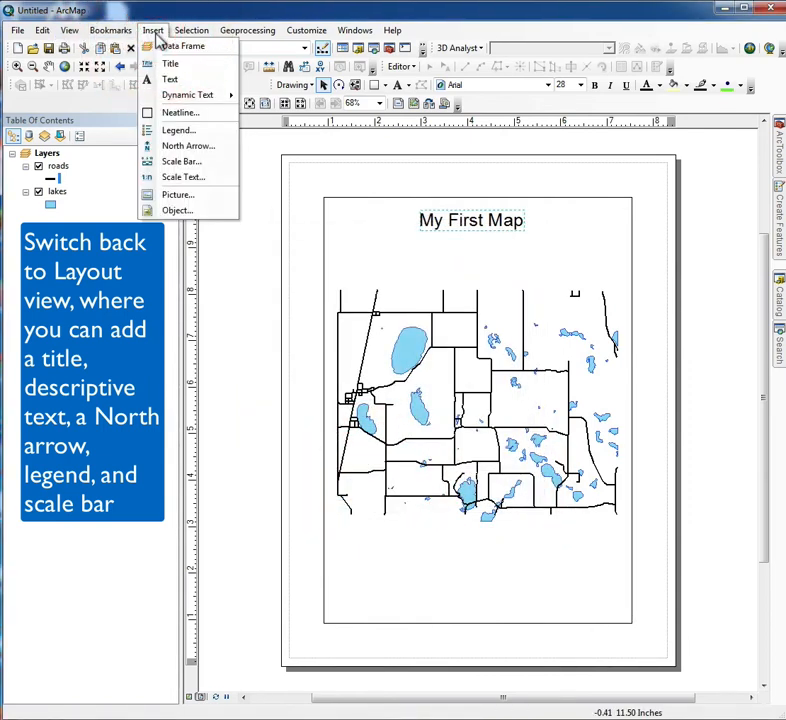
pyautogui.click(171, 64)
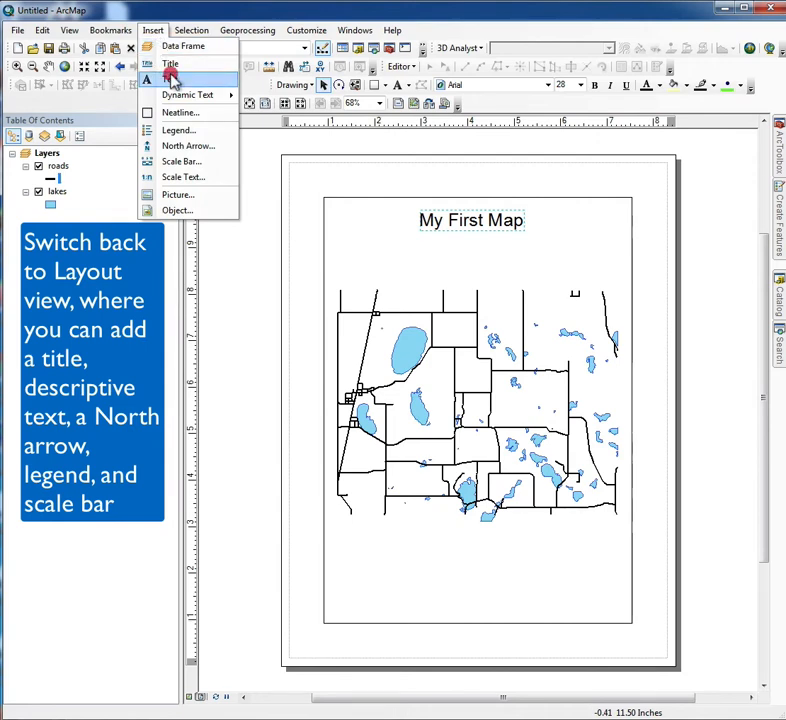
pyautogui.click(480, 417)
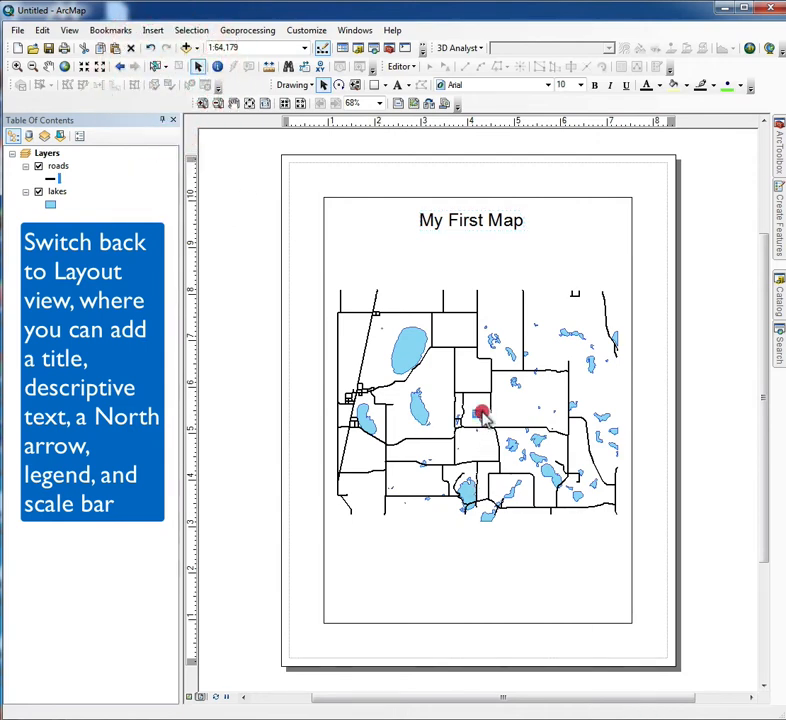
pyautogui.write('You')
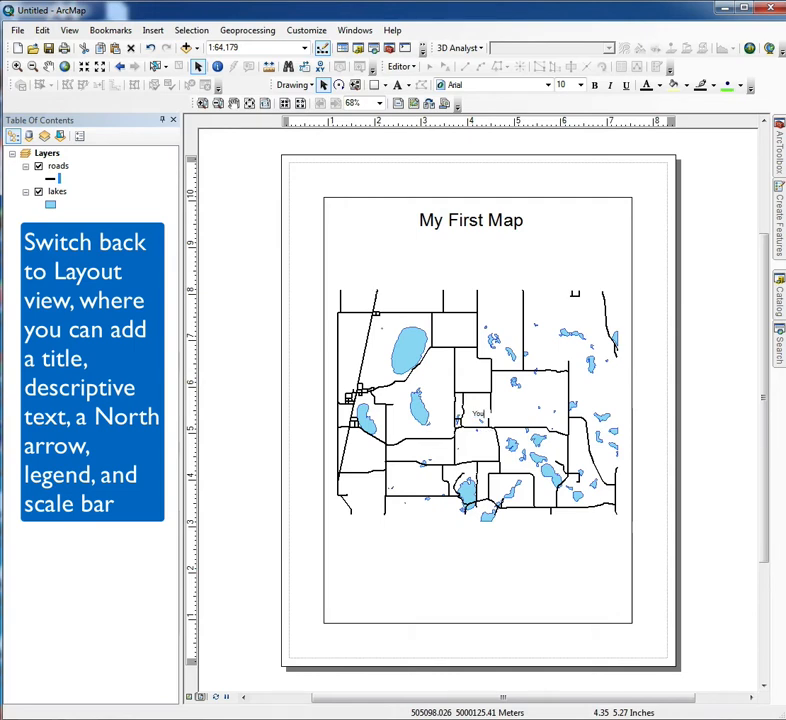
pyautogui.write(' Can Add')
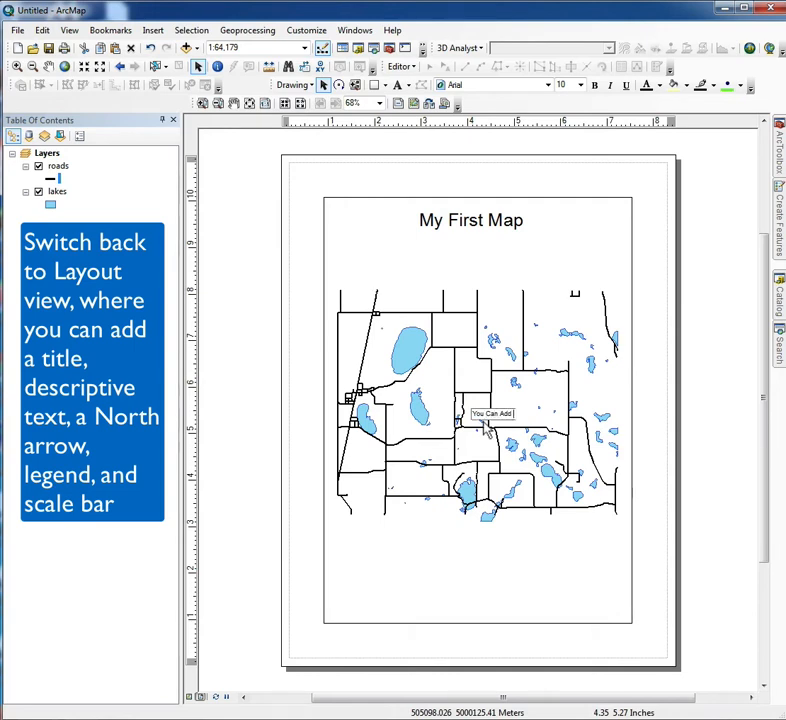
pyautogui.write(' Additional Text')
pyautogui.click(513, 563)
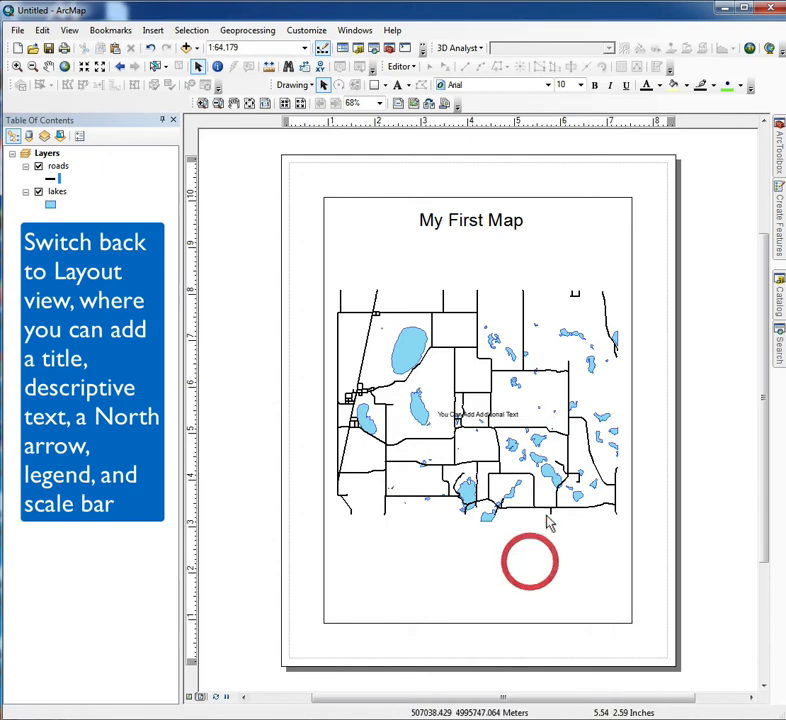
# Move the additional text element from the middle of the map to just beneath the title.
pyautogui.click(449, 420)
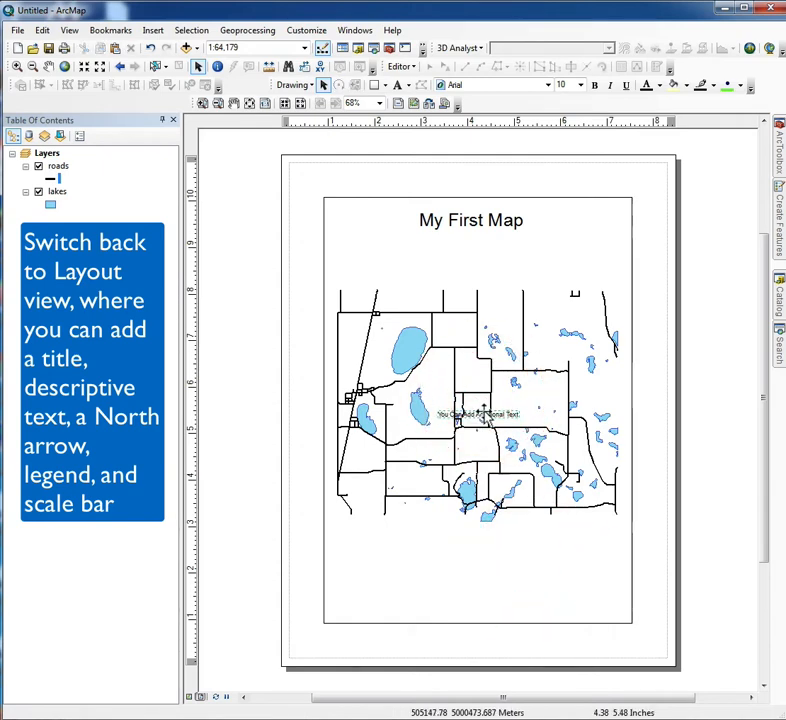
pyautogui.moveTo(488, 420); pyautogui.dragTo(480, 245)
pyautogui.click(480, 244)
# Change the text element beneath the title to read "And modify it later" and set its font size to 18.
pyautogui.doubleClick(480, 244)
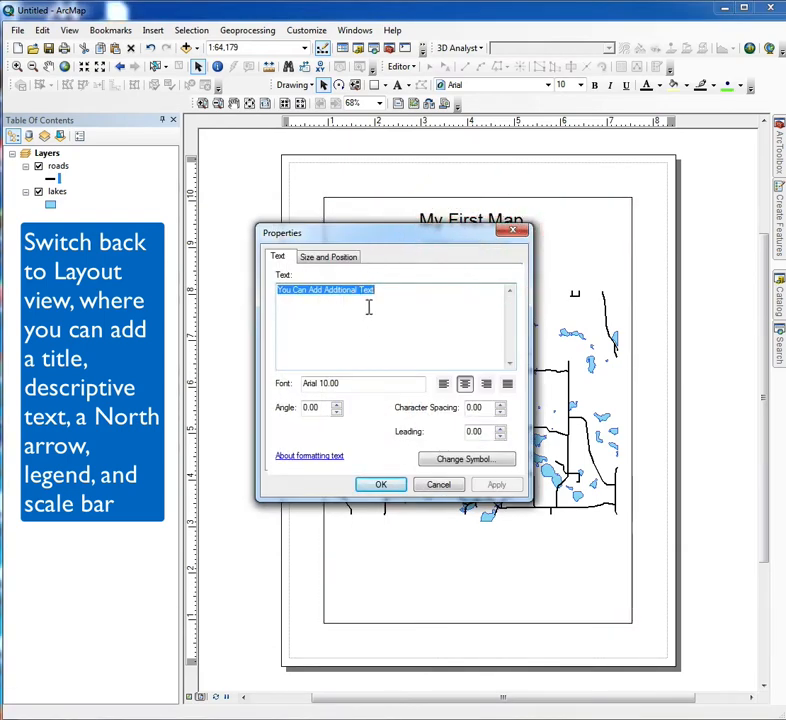
pyautogui.write('And')
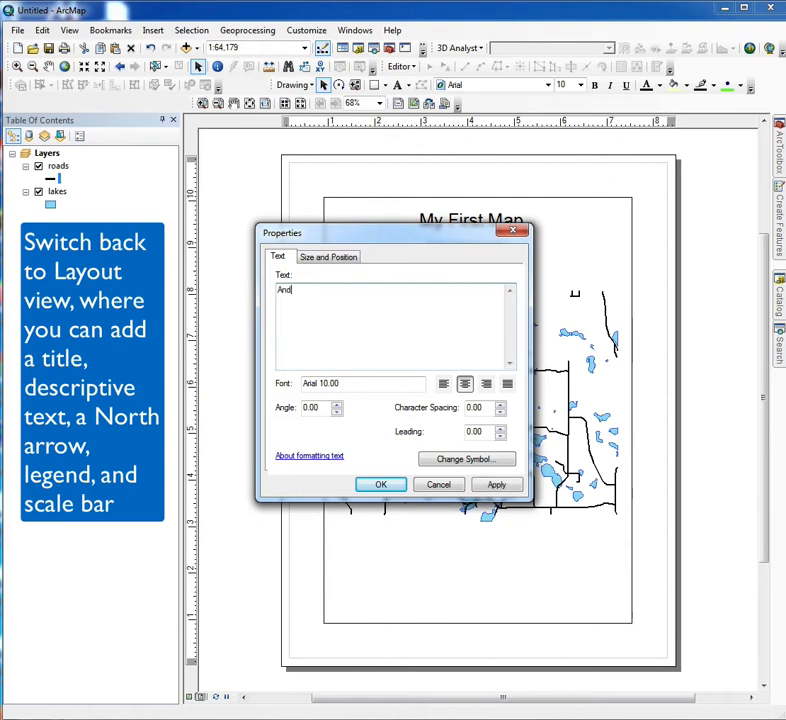
pyautogui.write(' modify it later')
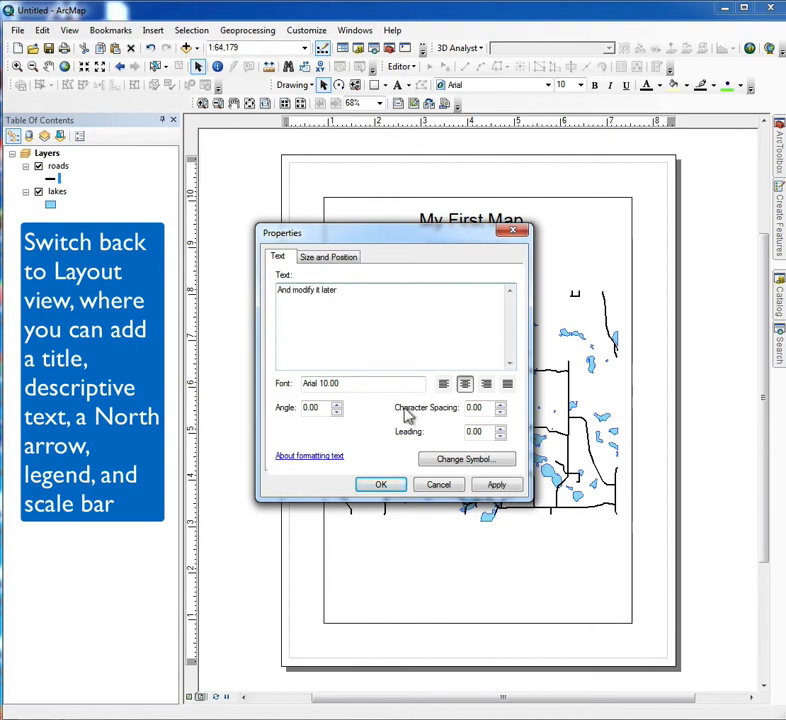
pyautogui.click(468, 461)
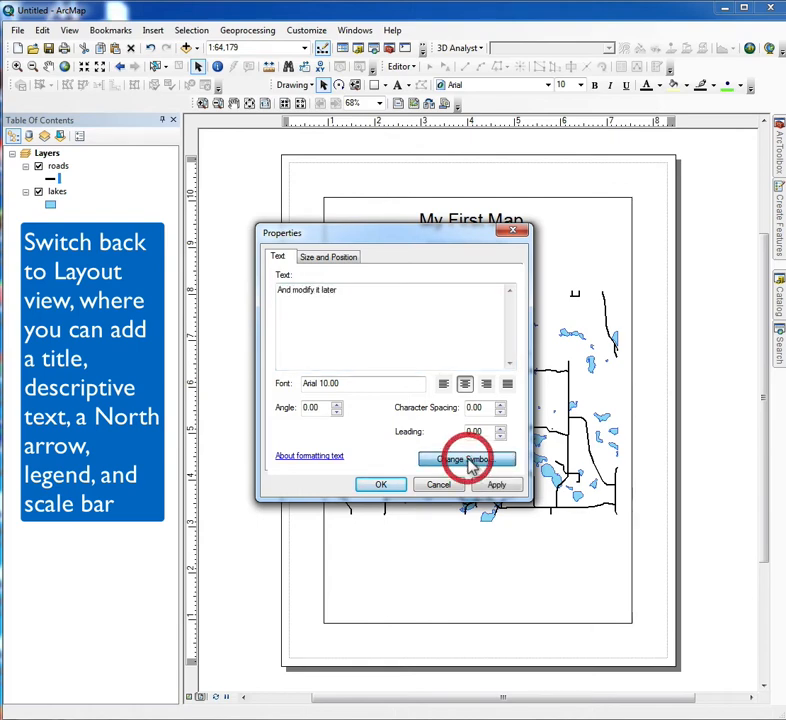
pyautogui.click(641, 434)
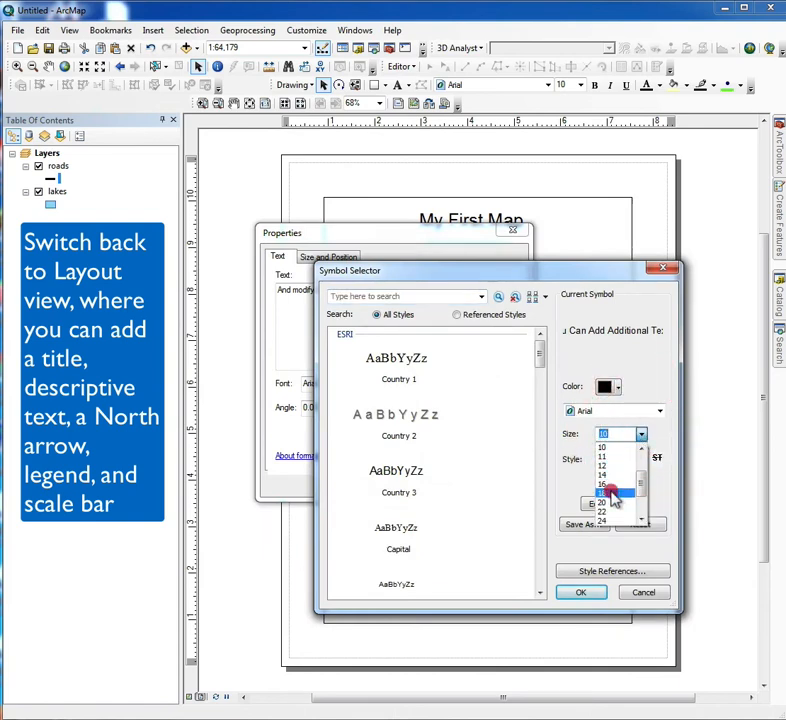
pyautogui.click(614, 494)
pyautogui.click(580, 593)
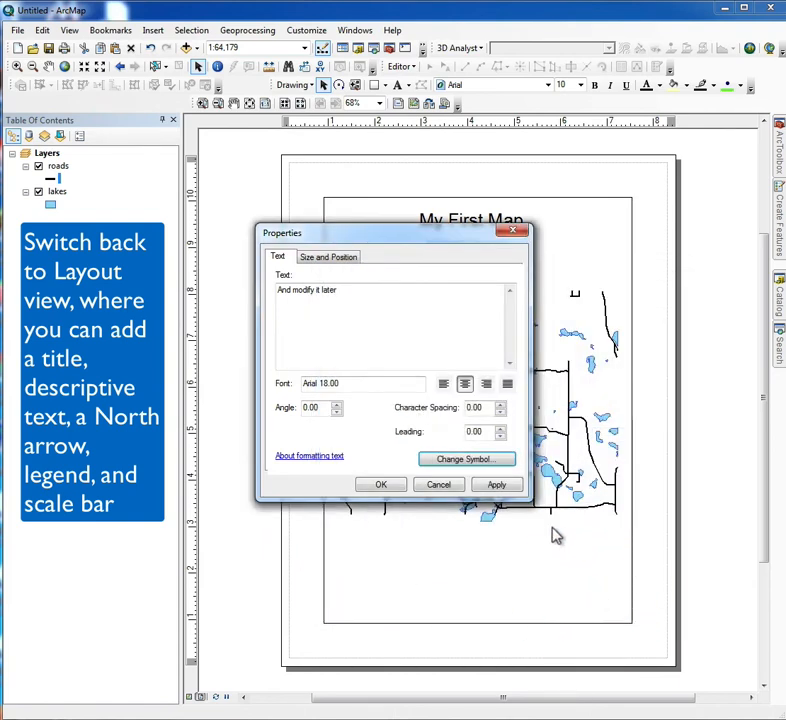
pyautogui.click(498, 486)
pyautogui.click(381, 485)
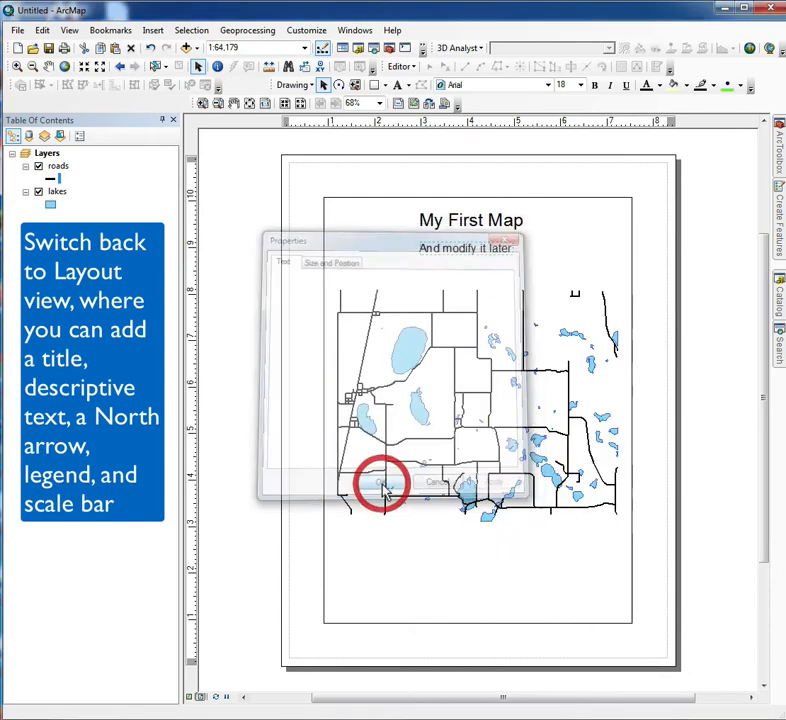
# Insert a legend titled "My Layers" listing roads and lakes, keeping the default frame, patch and spacing settings.
pyautogui.click(153, 31)
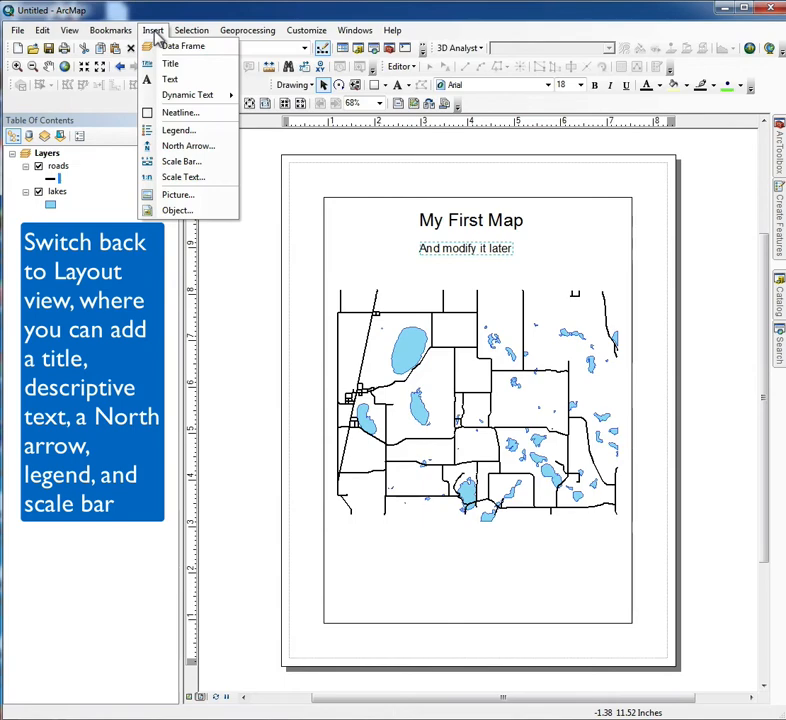
pyautogui.click(176, 130)
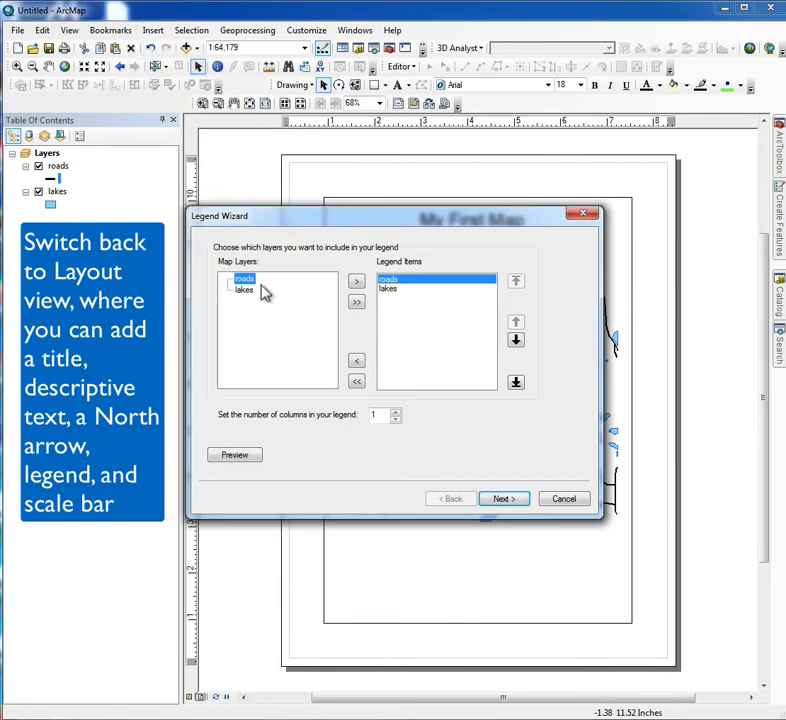
pyautogui.click(504, 500)
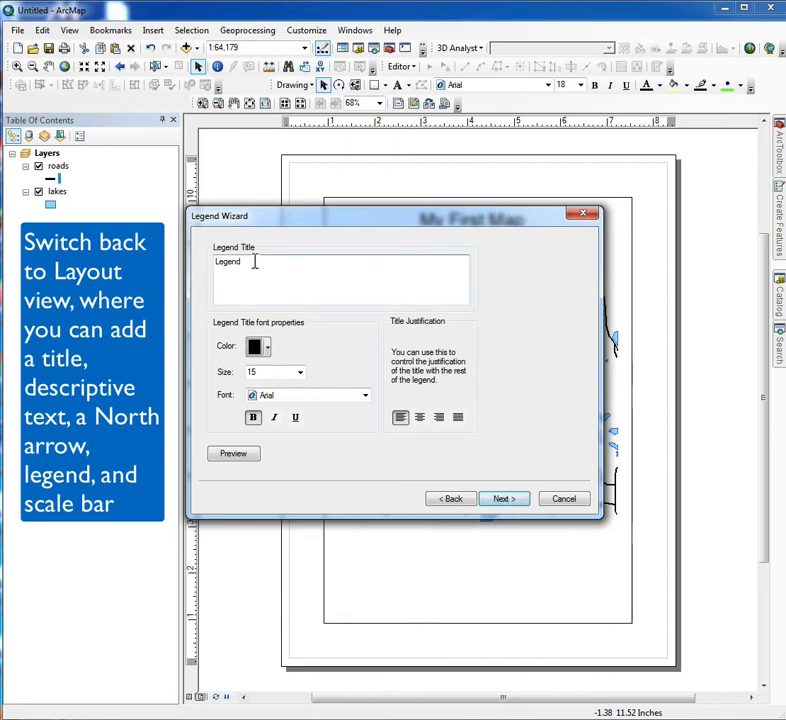
pyautogui.moveTo(254, 263); pyautogui.dragTo(184, 256)
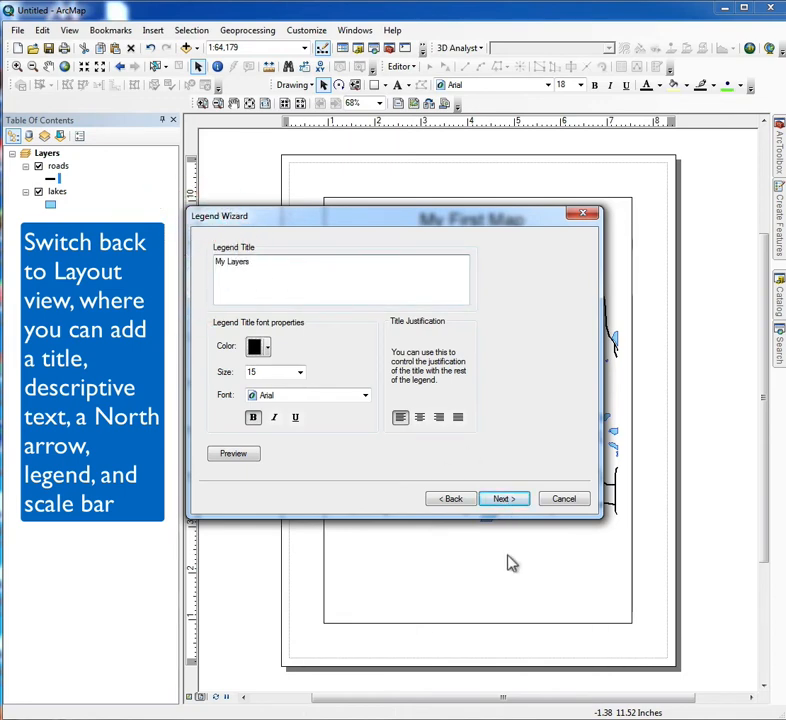
pyautogui.click(508, 499)
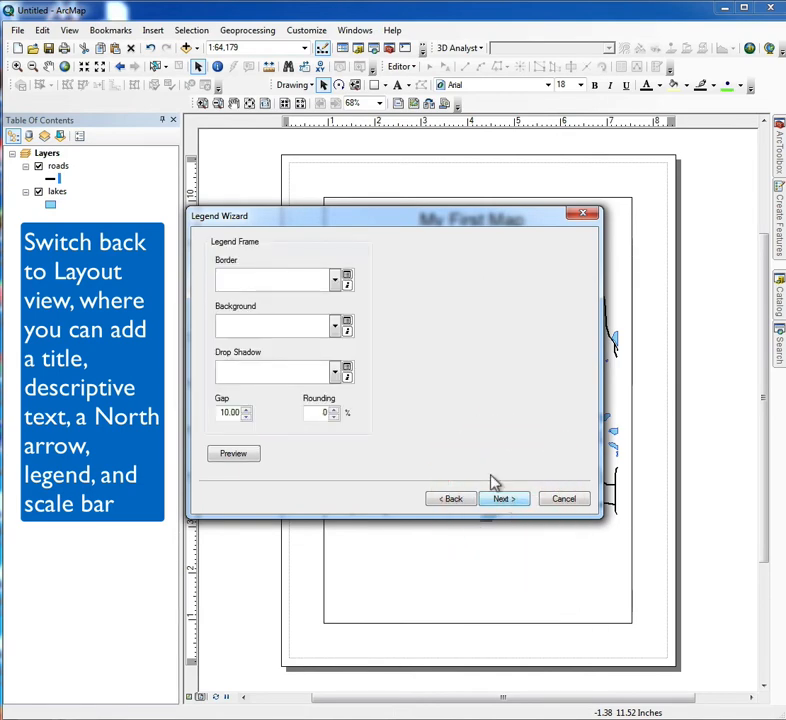
pyautogui.click(502, 500)
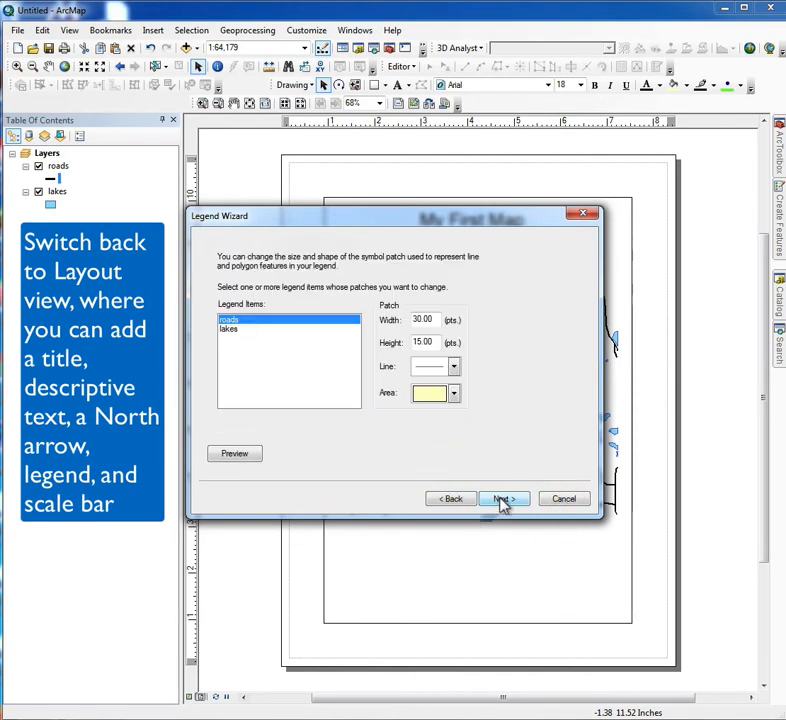
pyautogui.click(502, 499)
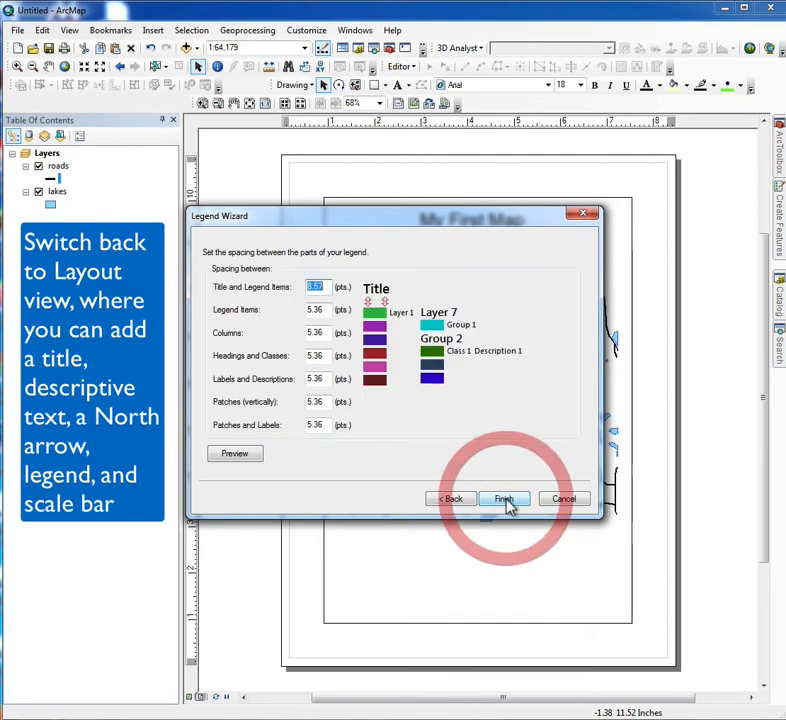
pyautogui.click(502, 499)
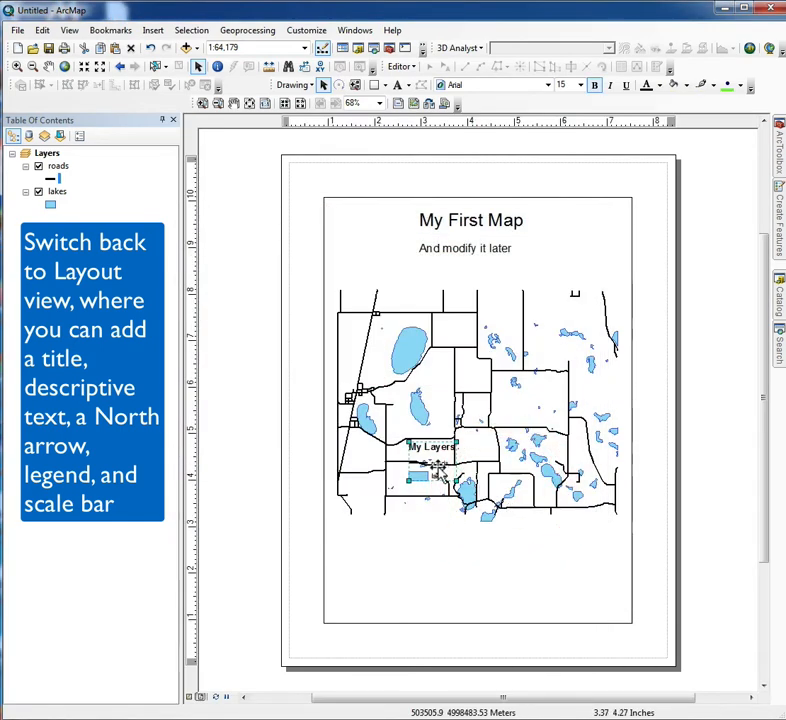
# Move the legend to the lower-left corner of the data frame below the roads and enlarge it to fill that space.
pyautogui.moveTo(430, 452); pyautogui.dragTo(374, 532)
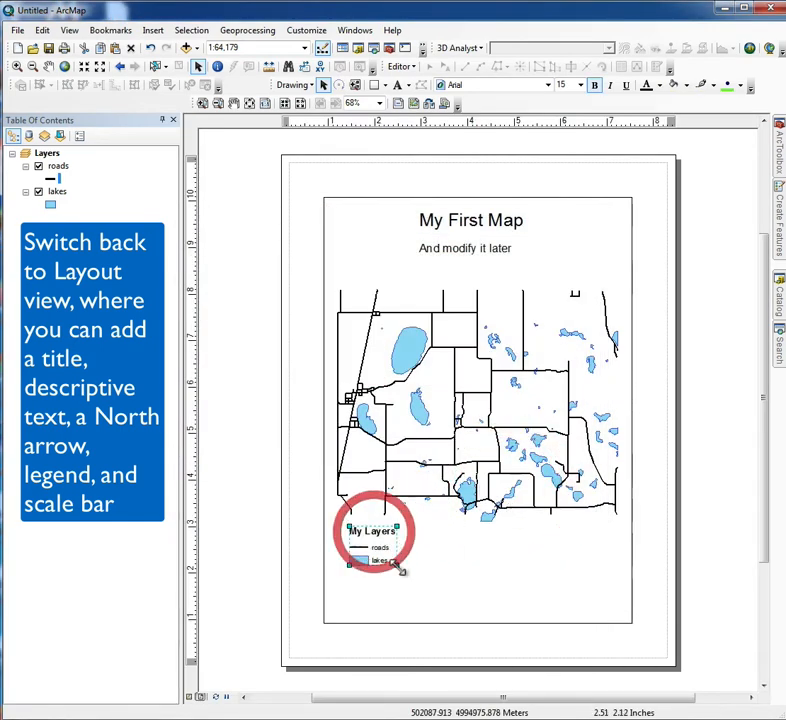
pyautogui.moveTo(419, 590); pyautogui.dragTo(437, 598)
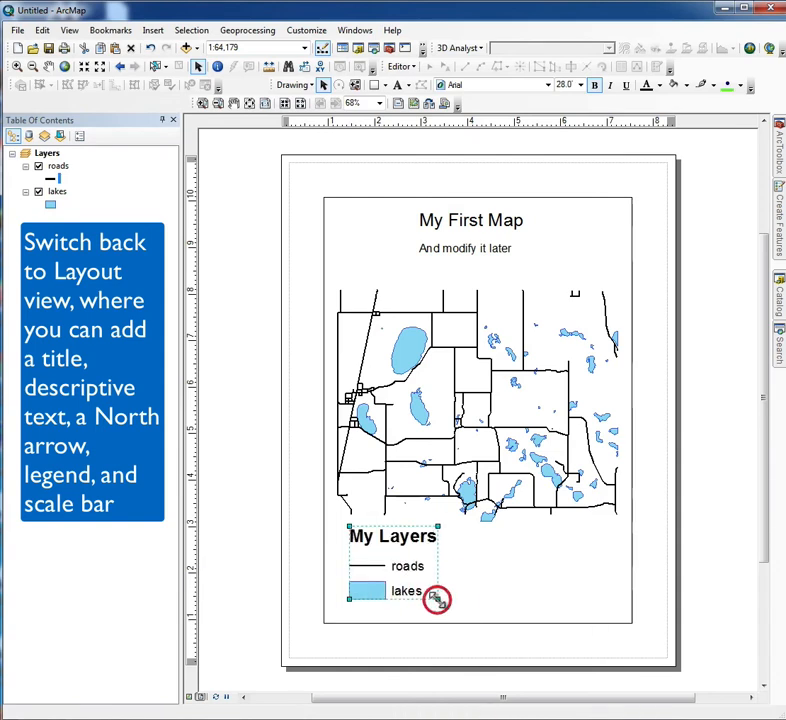
pyautogui.click(525, 578)
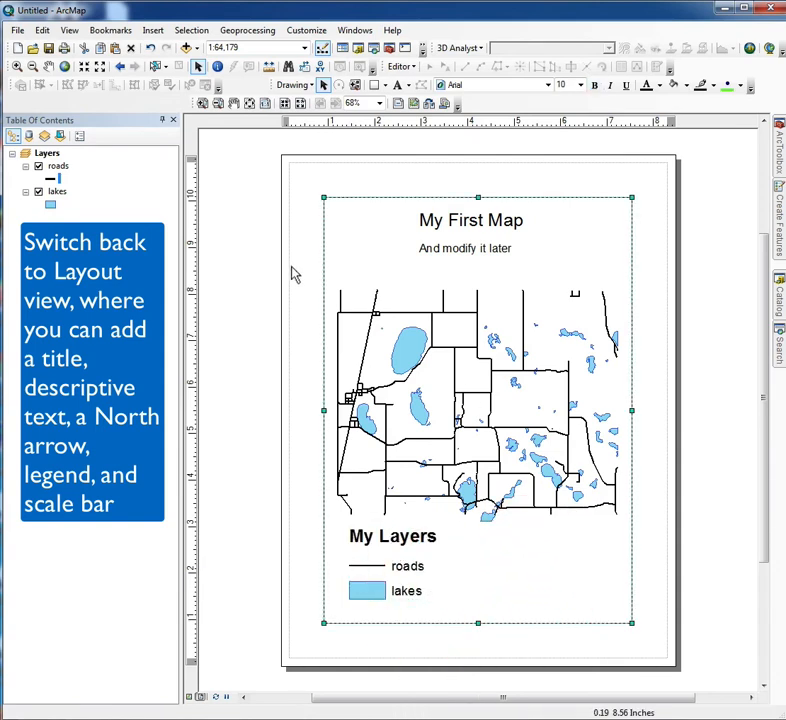
pyautogui.click(229, 163)
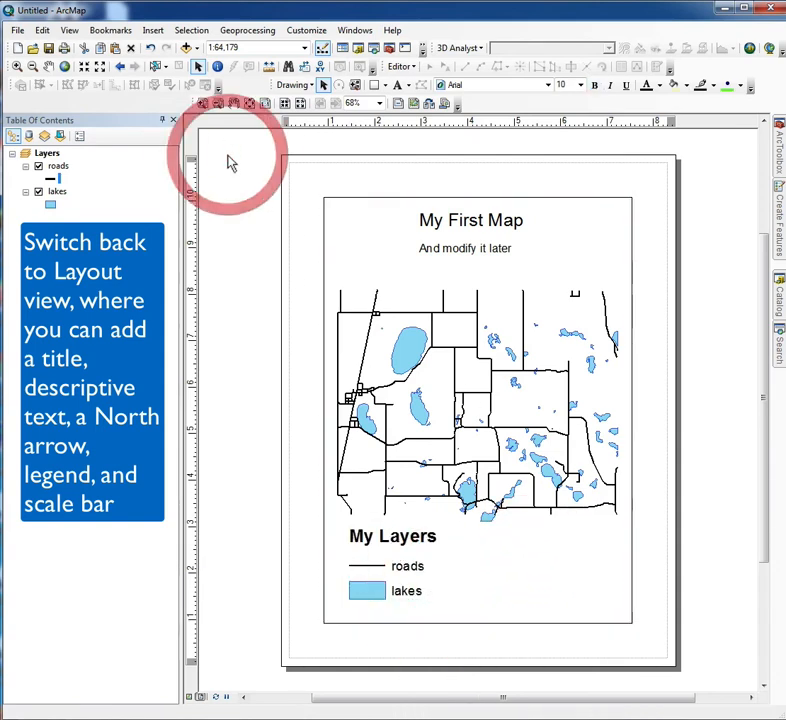
# Insert the ESRI North 4 north arrow and place it in the data frame's lower-right corner, slightly enlarged.
pyautogui.click(152, 31)
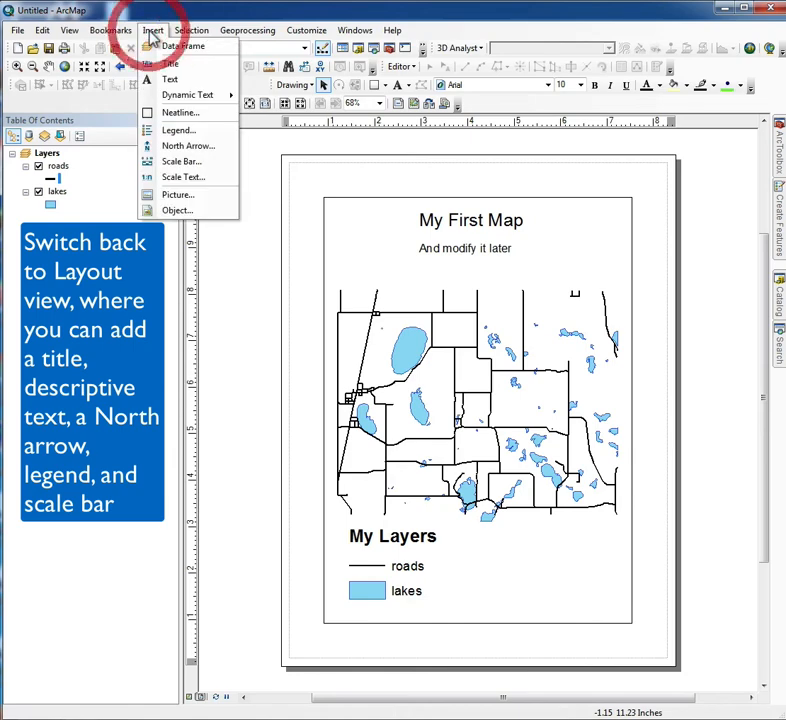
pyautogui.click(170, 147)
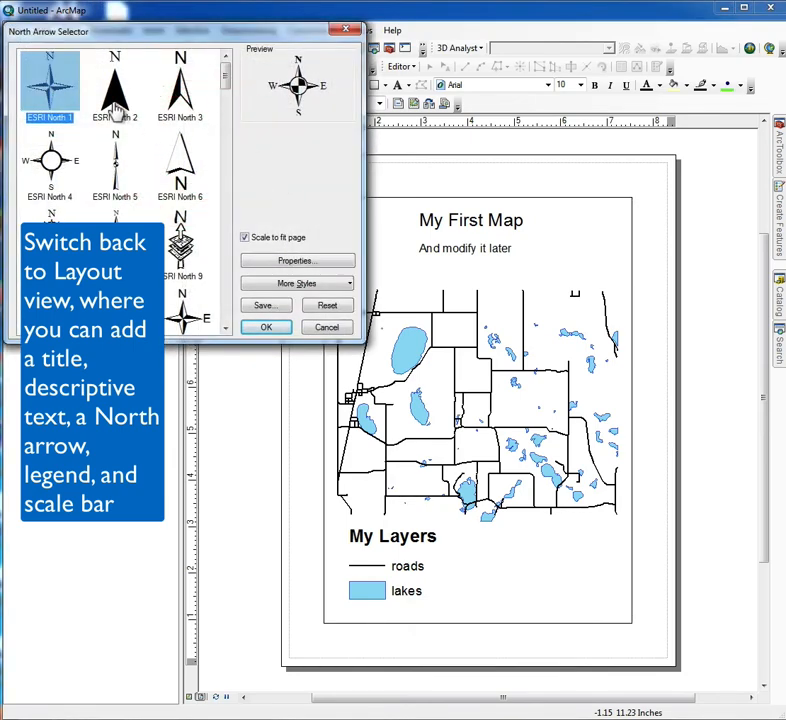
pyautogui.click(180, 96)
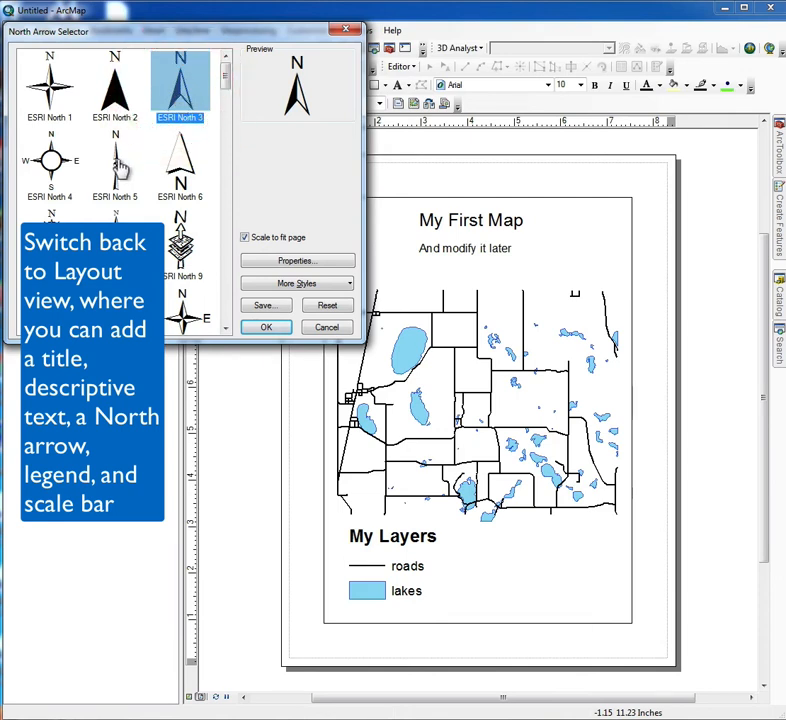
pyautogui.click(63, 175)
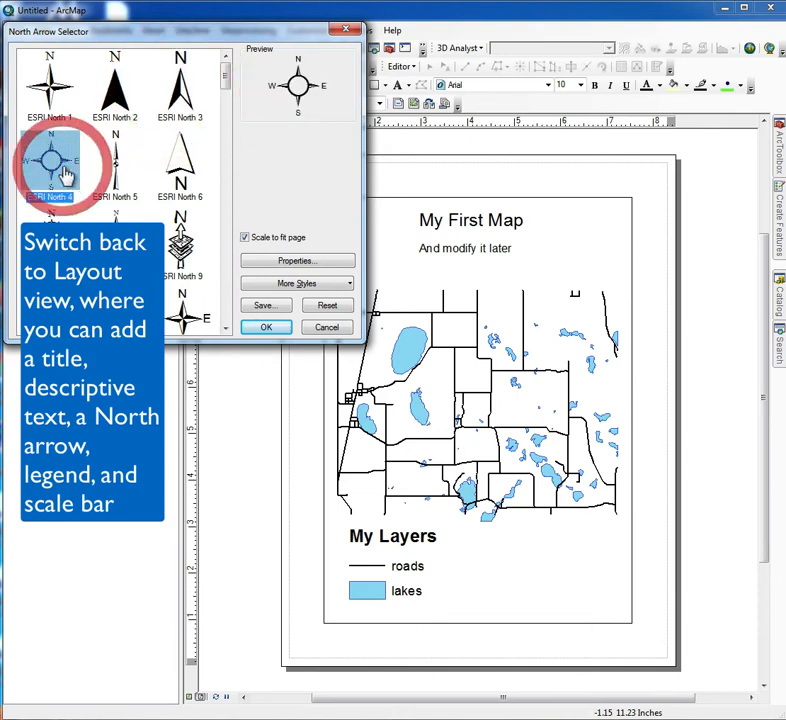
pyautogui.click(263, 328)
pyautogui.moveTo(424, 470); pyautogui.dragTo(621, 590)
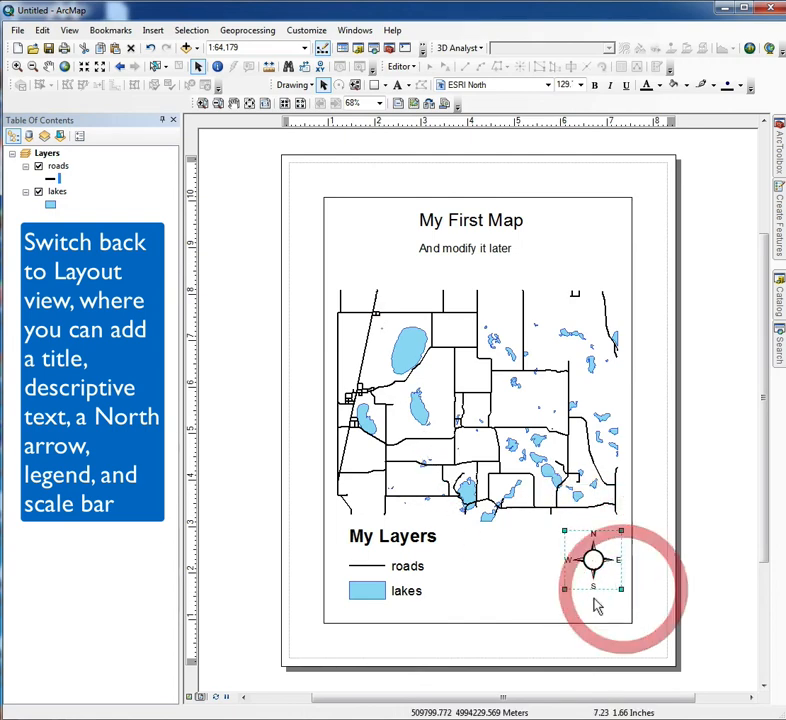
pyautogui.moveTo(561, 590); pyautogui.dragTo(559, 591)
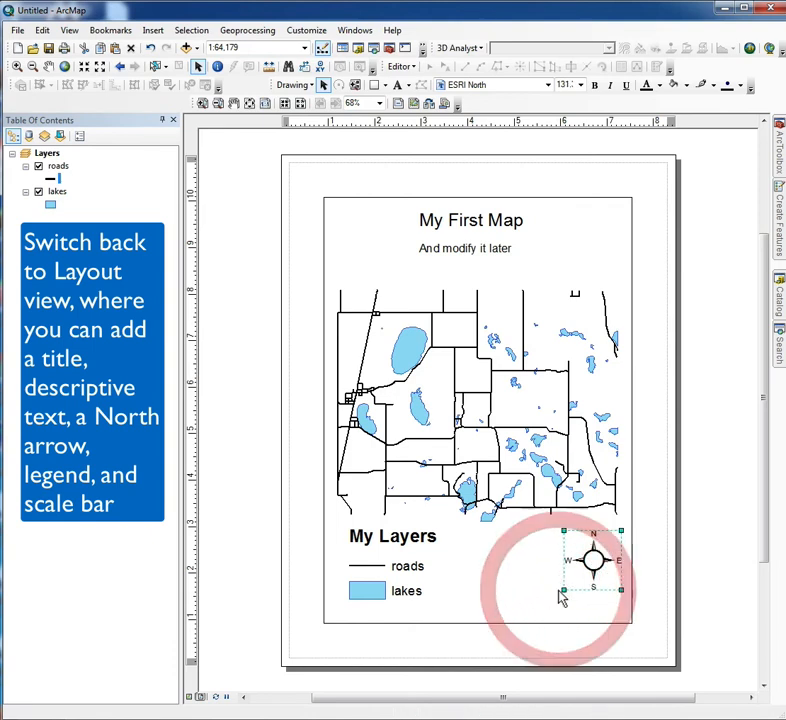
# Insert an alternating scale bar and move it below the north arrow, along the data frame's bottom edge.
pyautogui.click(153, 31)
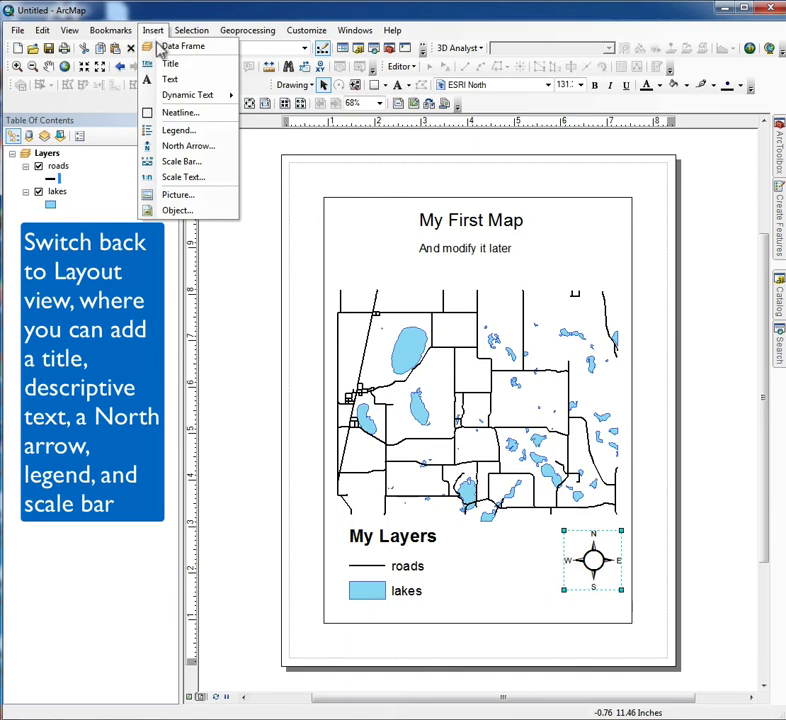
pyautogui.click(180, 161)
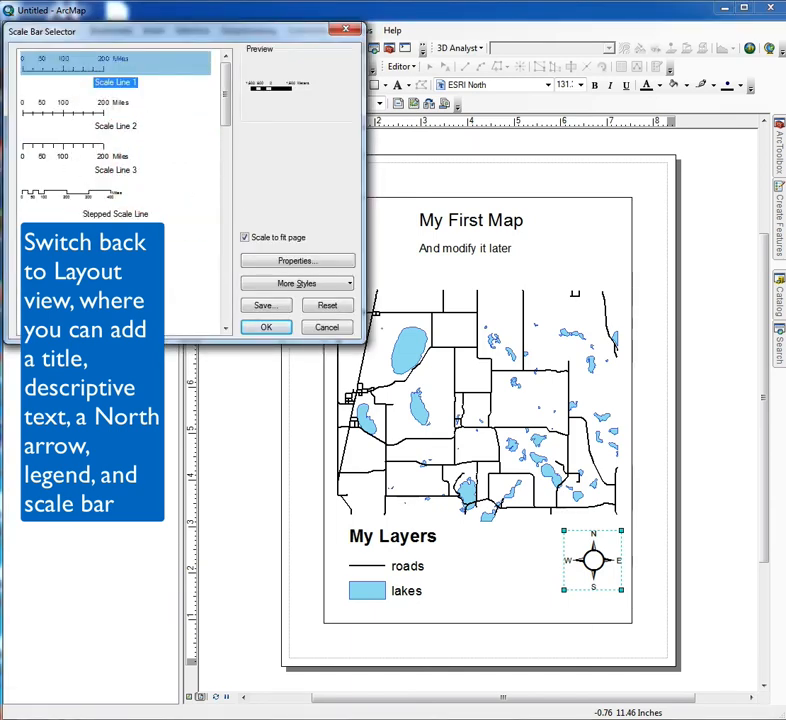
pyautogui.click(100, 241)
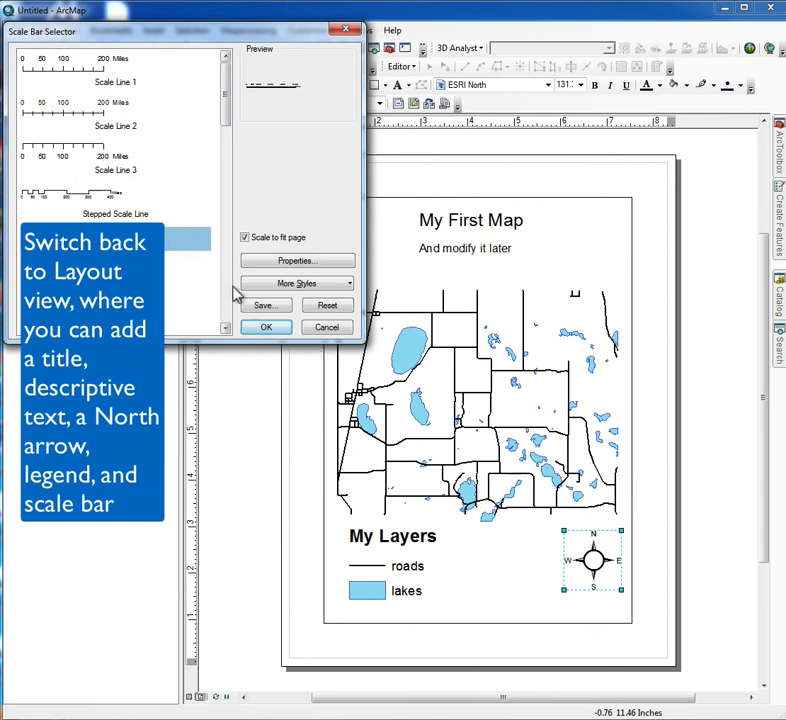
pyautogui.click(228, 297)
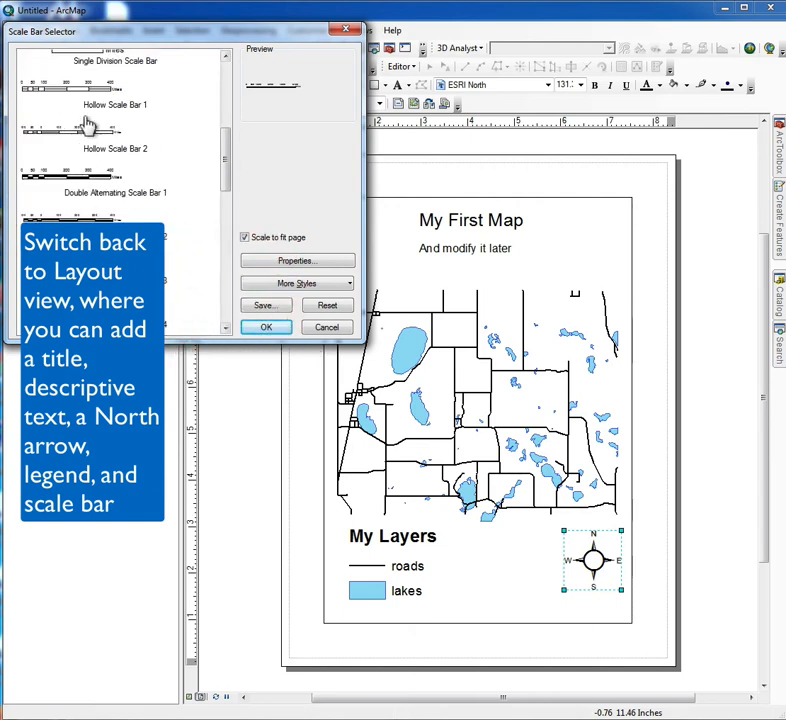
pyautogui.click(228, 119)
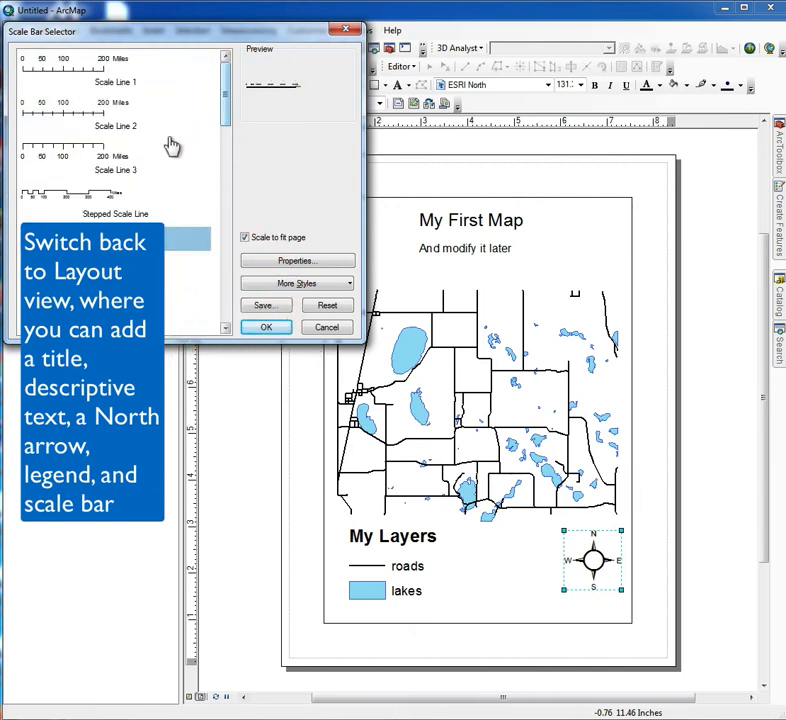
pyautogui.click(107, 266)
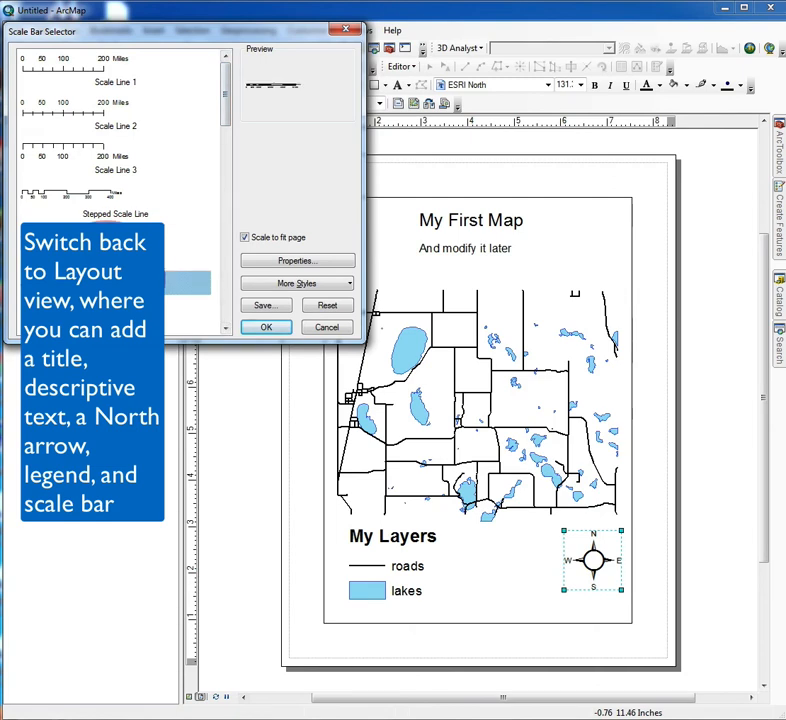
pyautogui.click(266, 328)
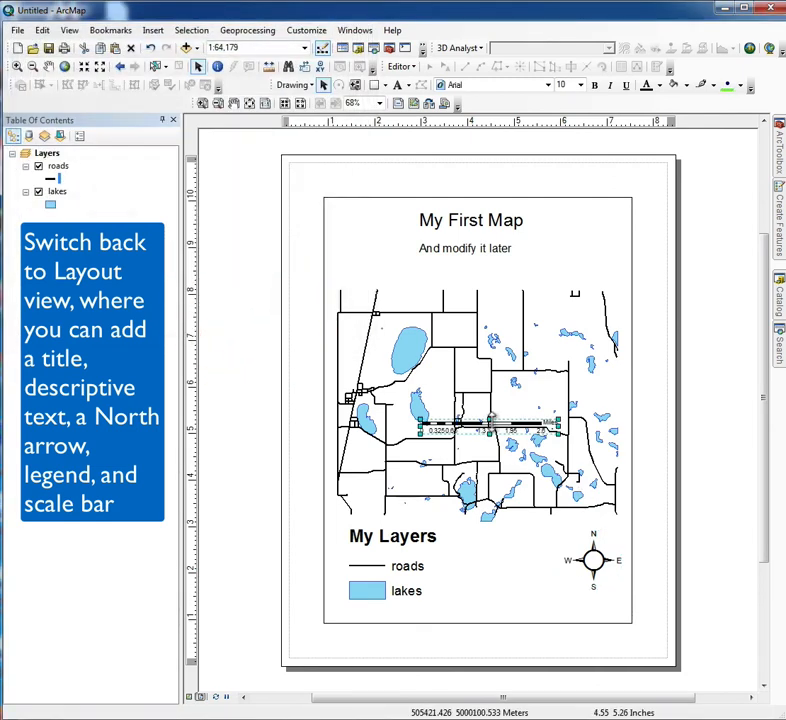
pyautogui.moveTo(493, 428); pyautogui.dragTo(519, 612)
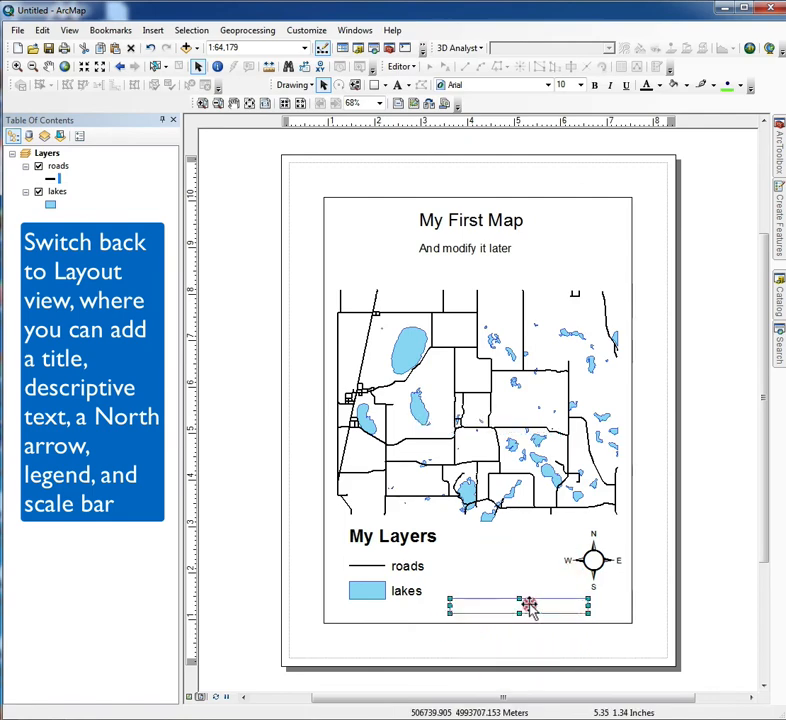
# Set the scale bar's division units to Kilometers, with 2 divisions and 1 subdivision.
pyautogui.doubleClick(530, 608)
pyautogui.click(441, 399)
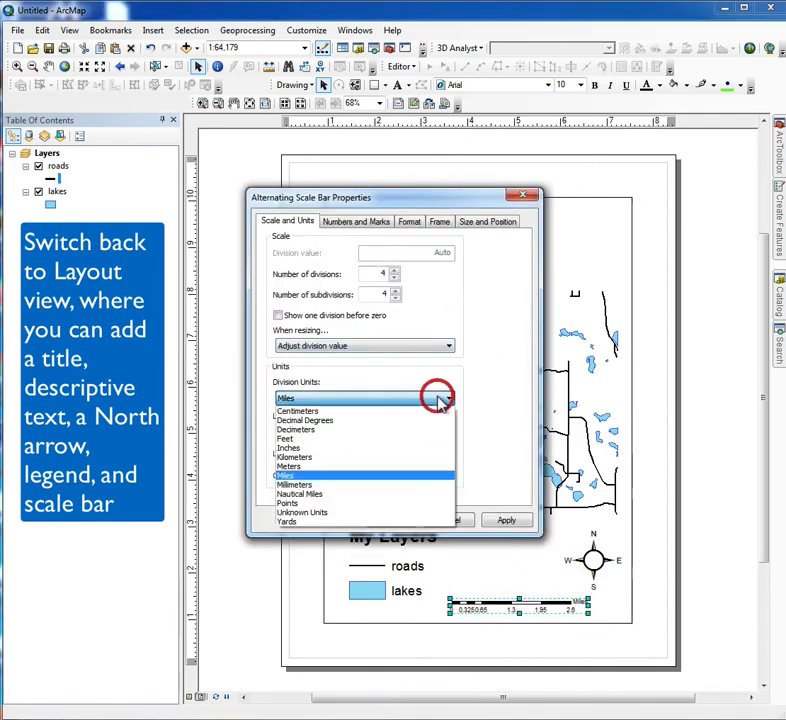
pyautogui.click(365, 457)
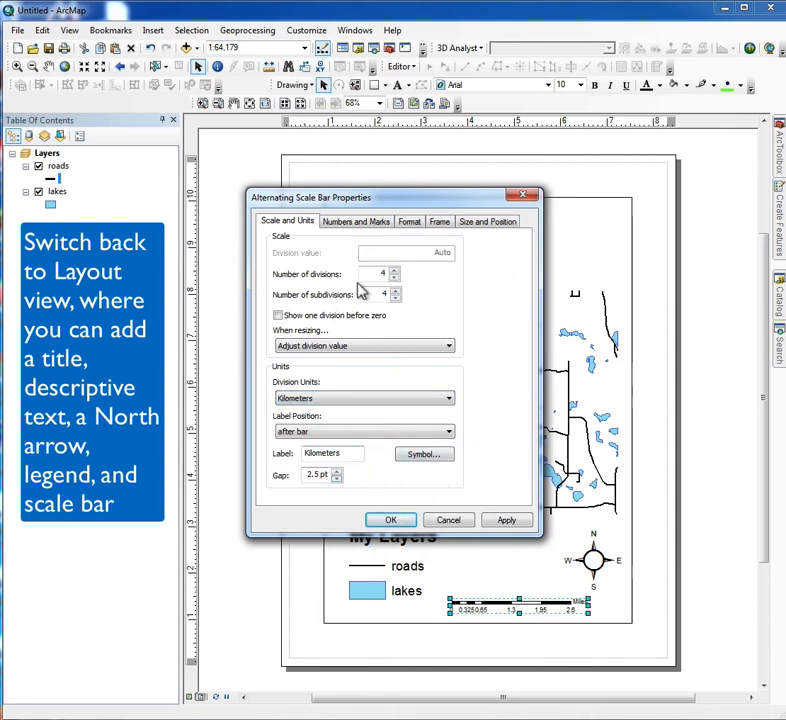
pyautogui.click(394, 278)
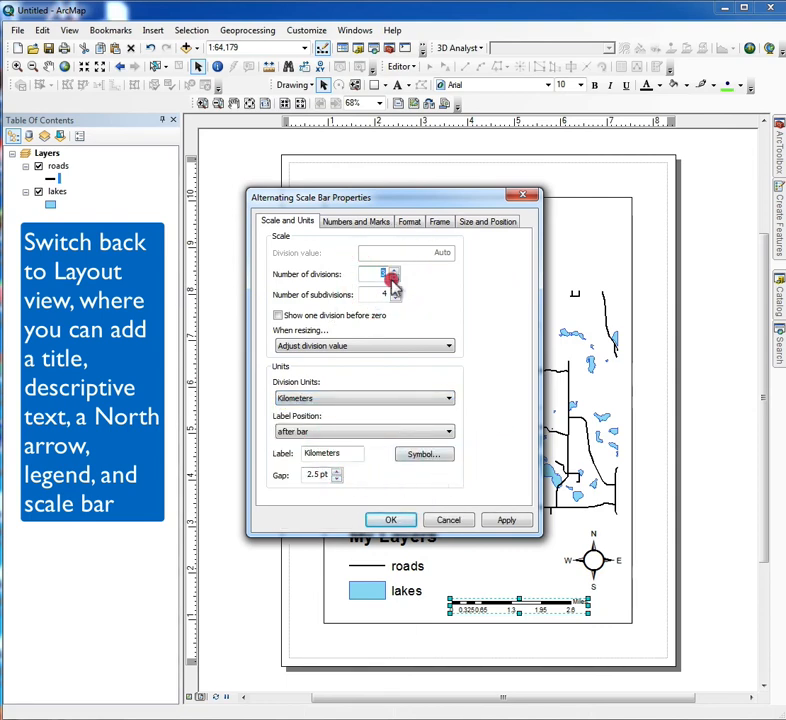
pyautogui.click(394, 278)
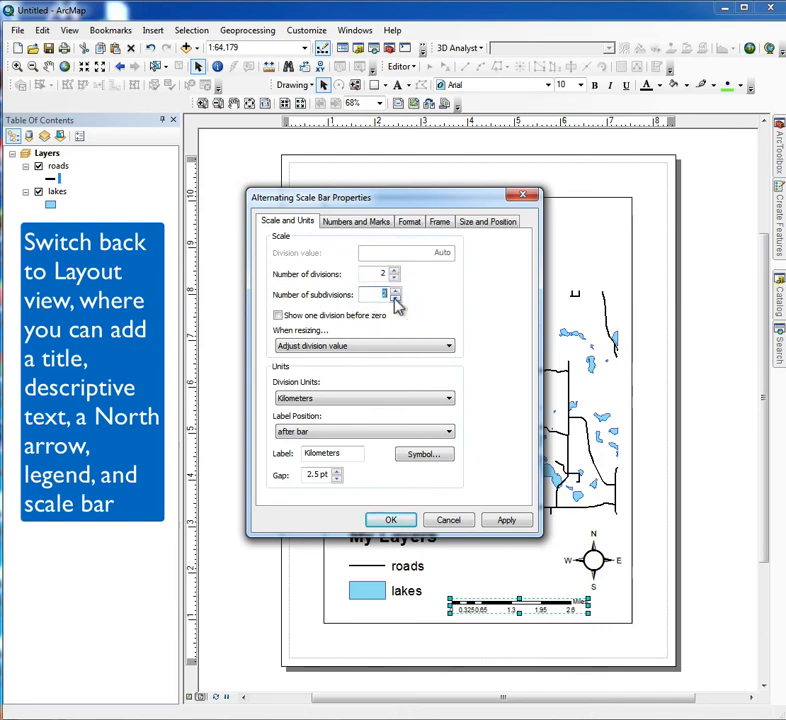
pyautogui.click(506, 521)
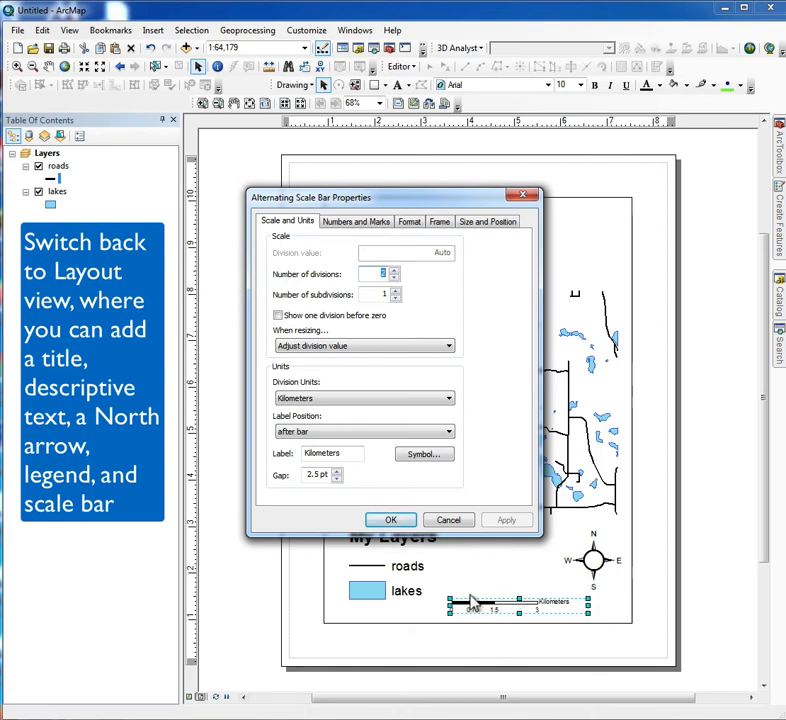
pyautogui.click(391, 520)
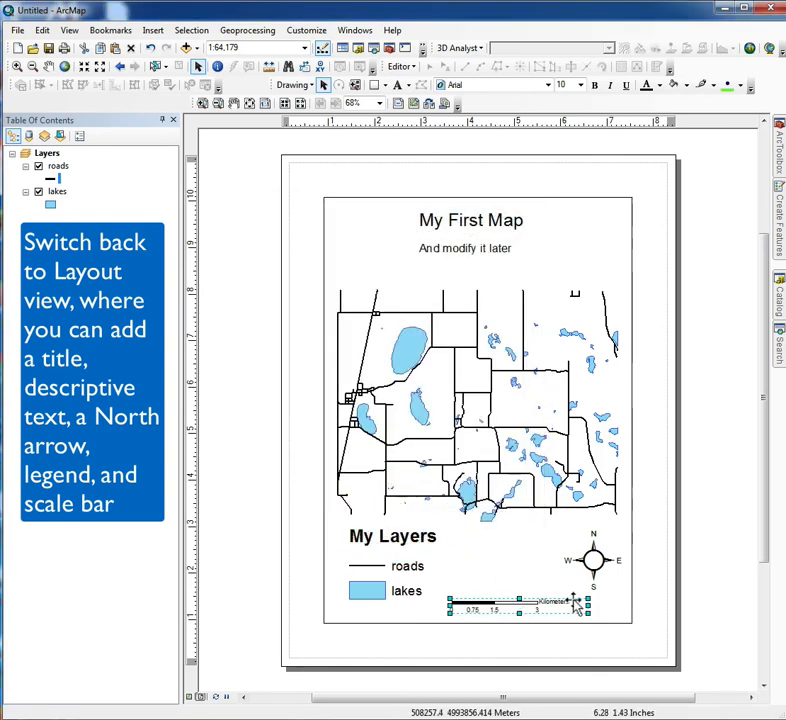
# Move the north arrow slightly up and enlarge the scale bar toward the data frame's right edge, leaving nothing selected.
pyautogui.moveTo(593, 560); pyautogui.dragTo(622, 588)
pyautogui.click(574, 598)
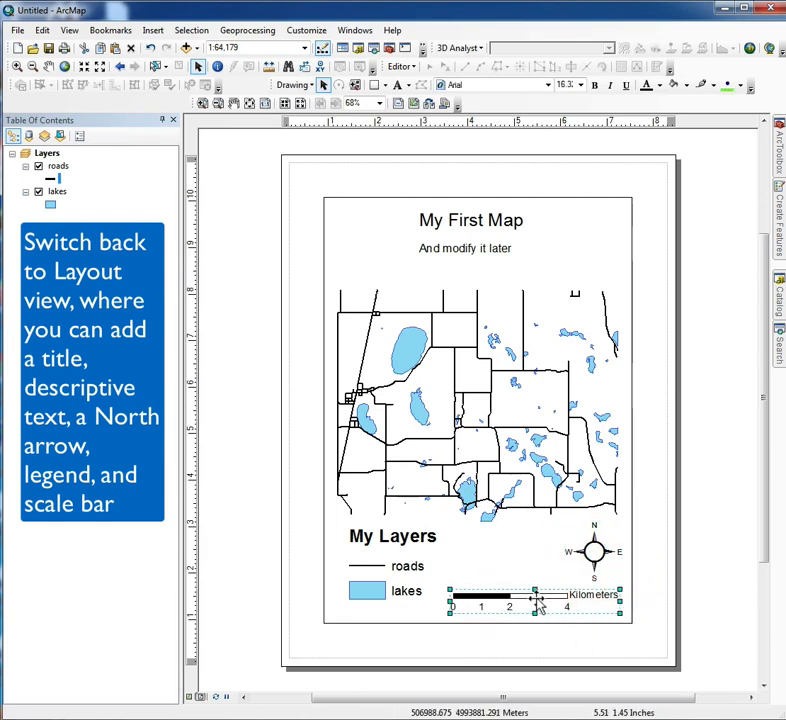
pyautogui.click(509, 558)
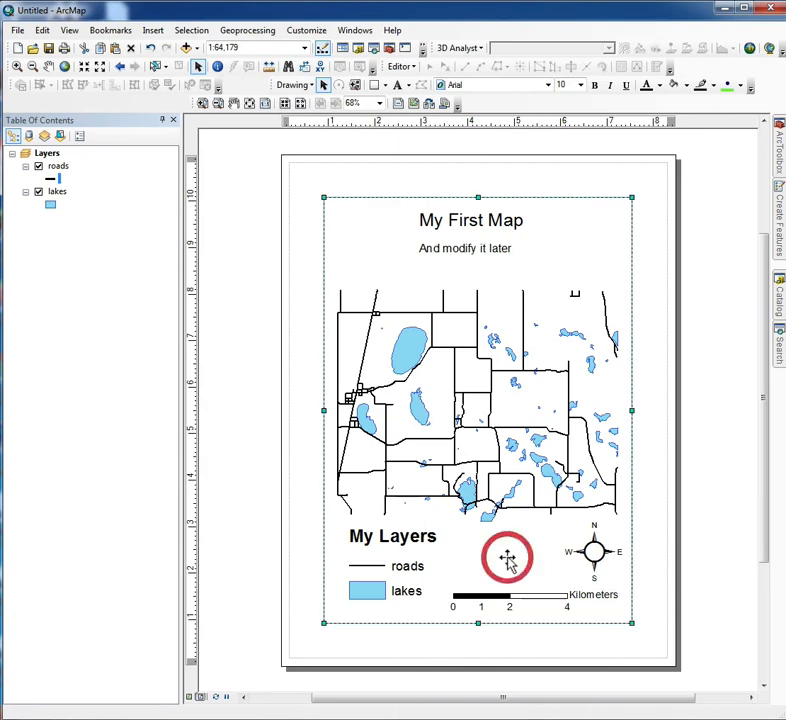
pyautogui.click(656, 455)
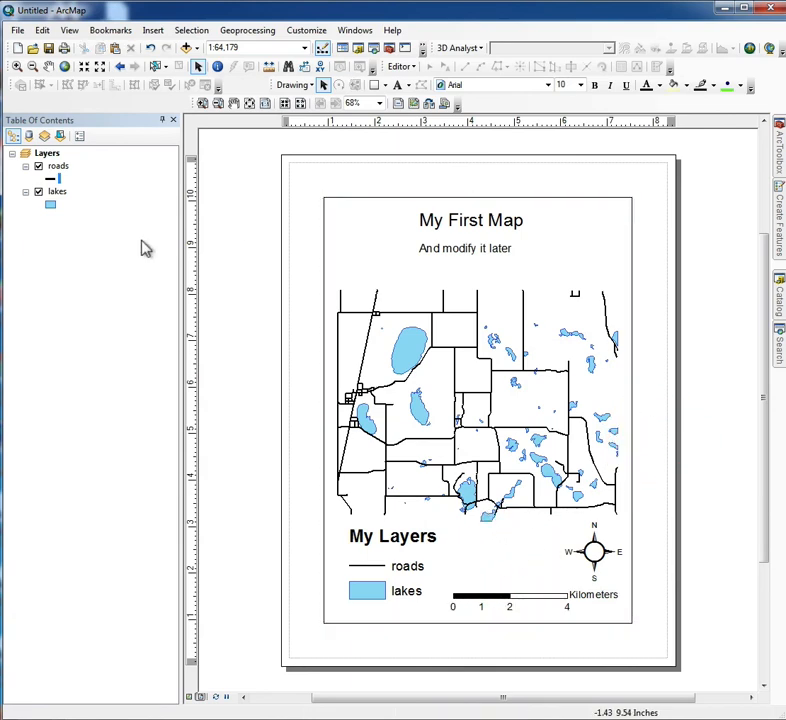